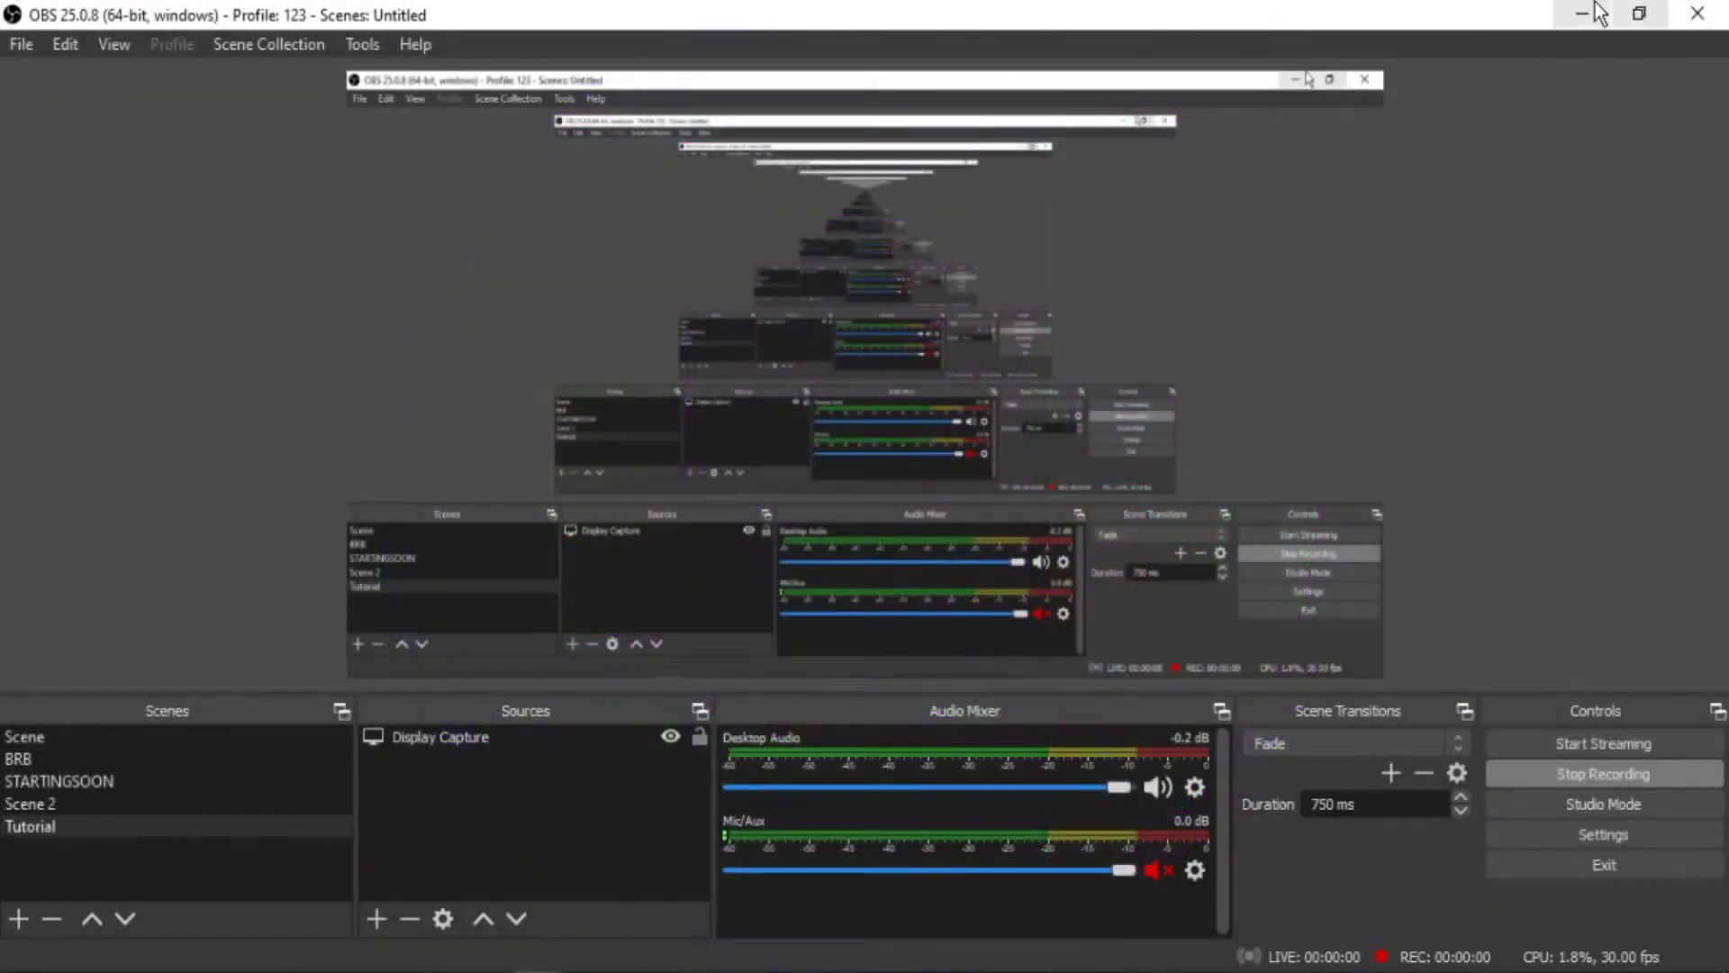
Step: Minimize the OBS Studio window to show the desktop
{"action": "left_click", "coordinate": [1640, 14]}
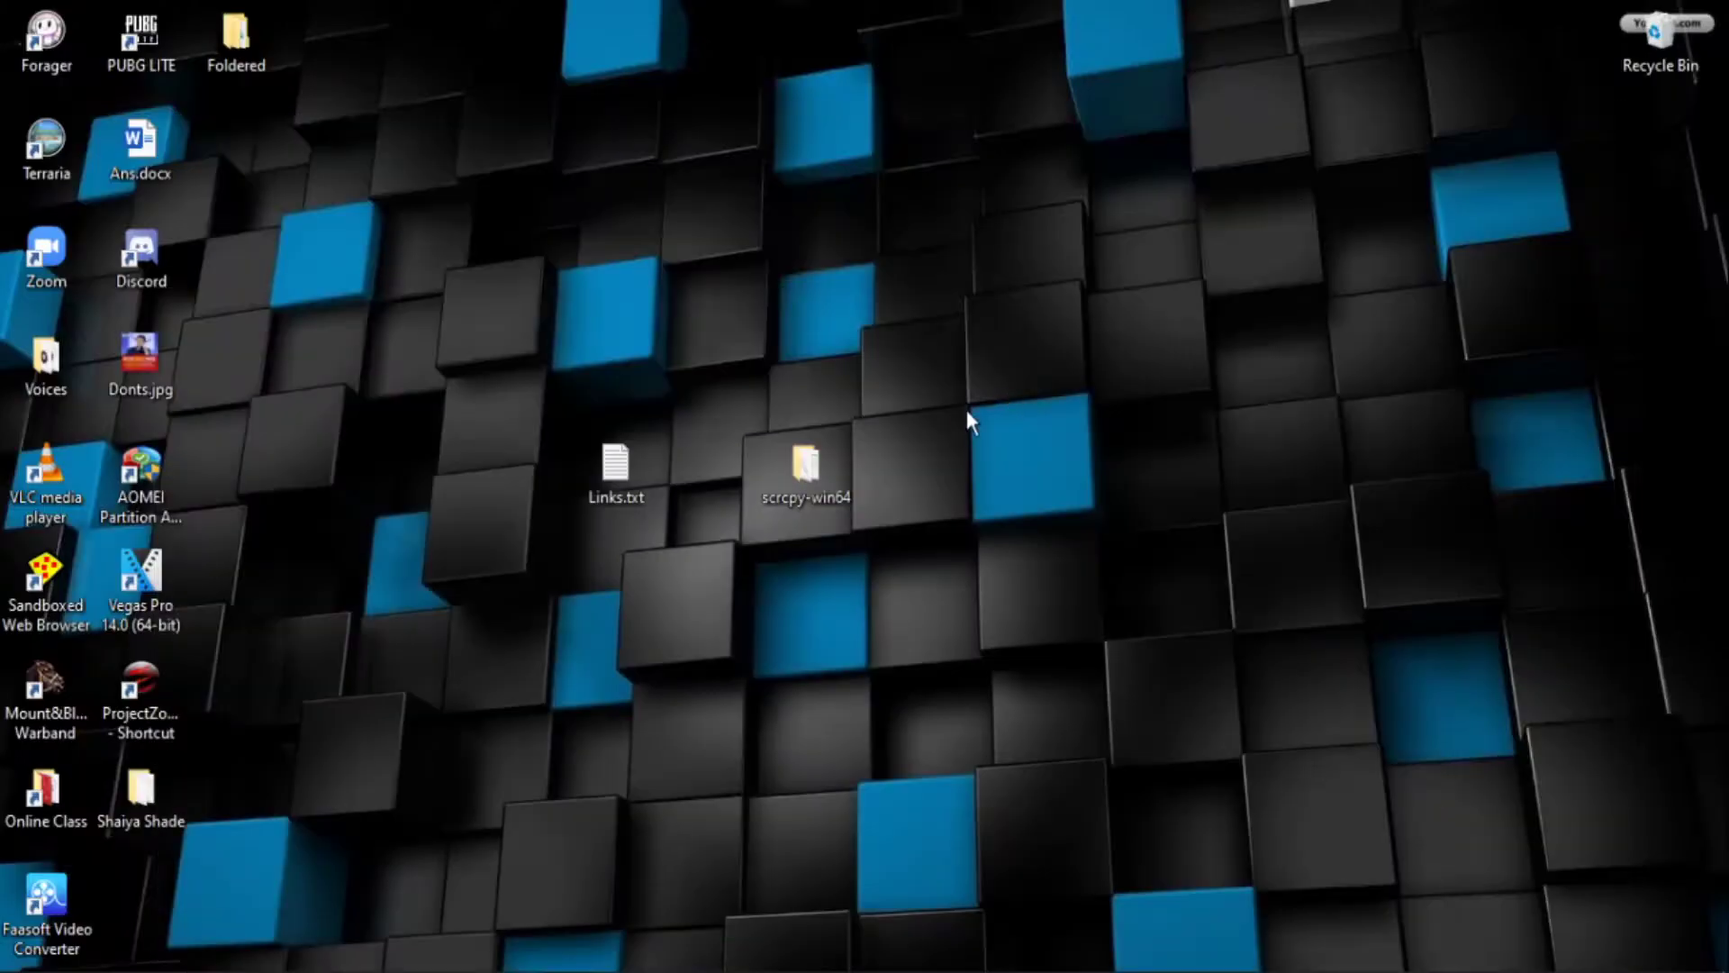
Step: Refresh the desktop, open the scrcpy-win64 folder and try launching scrcpy.exe
{"action": "right_click", "coordinate": [1047, 225]}
{"action": "left_click", "coordinate": [1050, 173]}
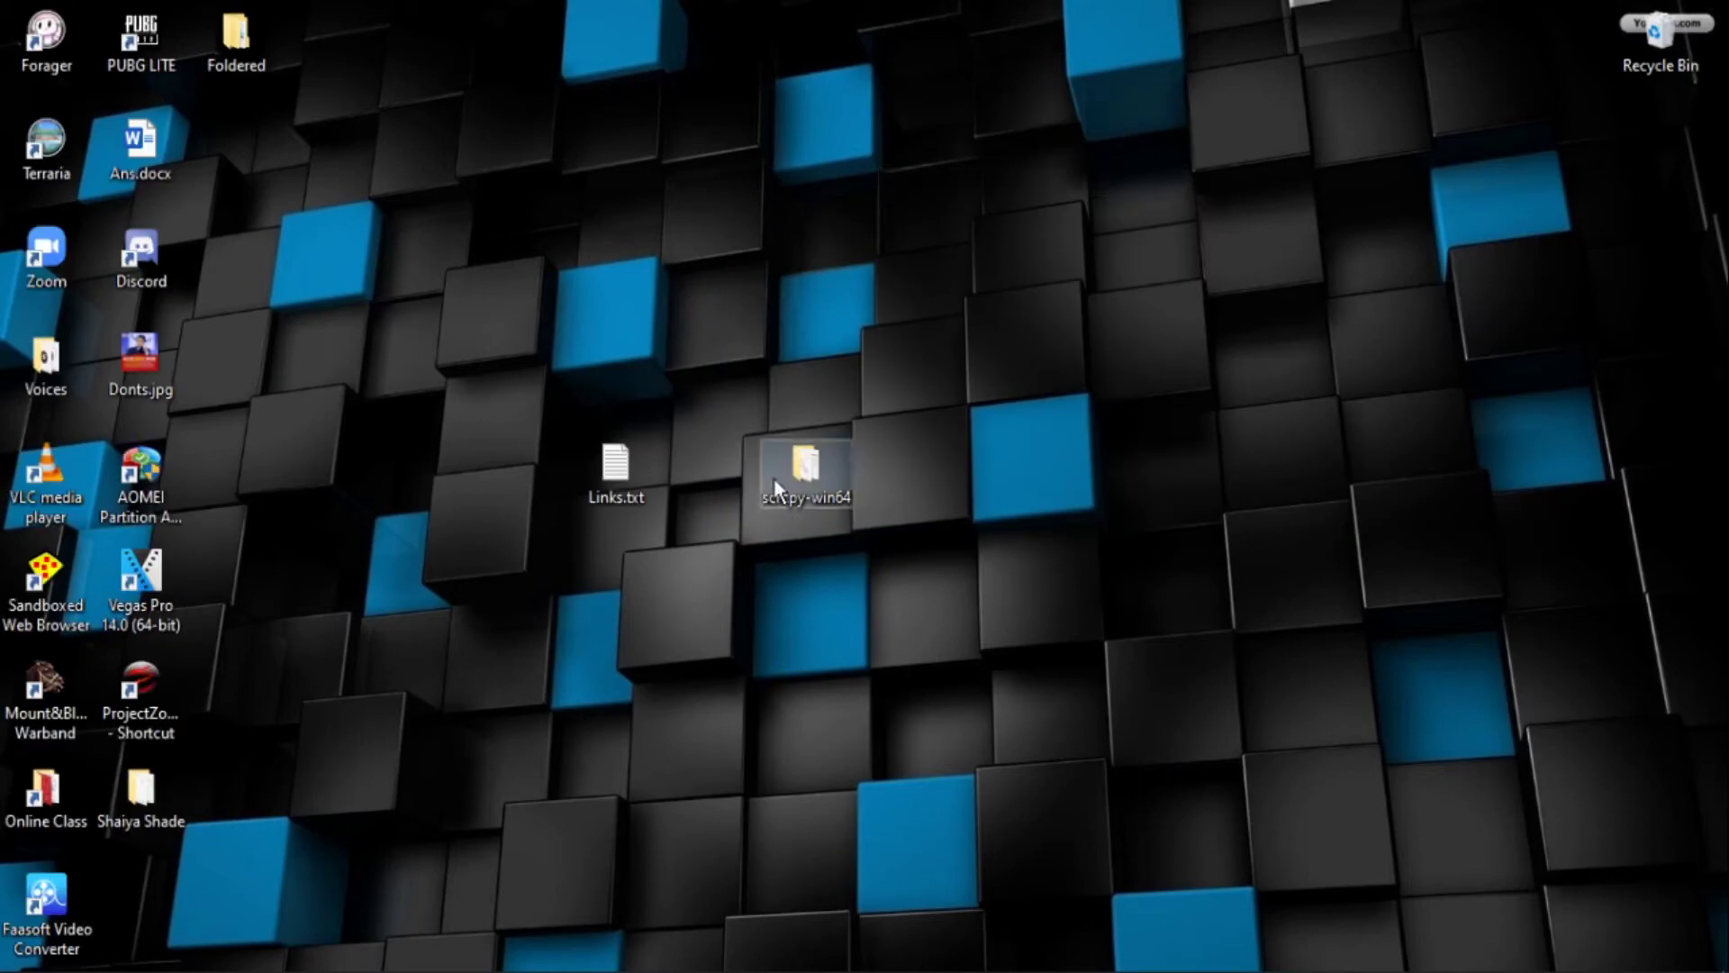
{"action": "double_click", "coordinate": [818, 470]}
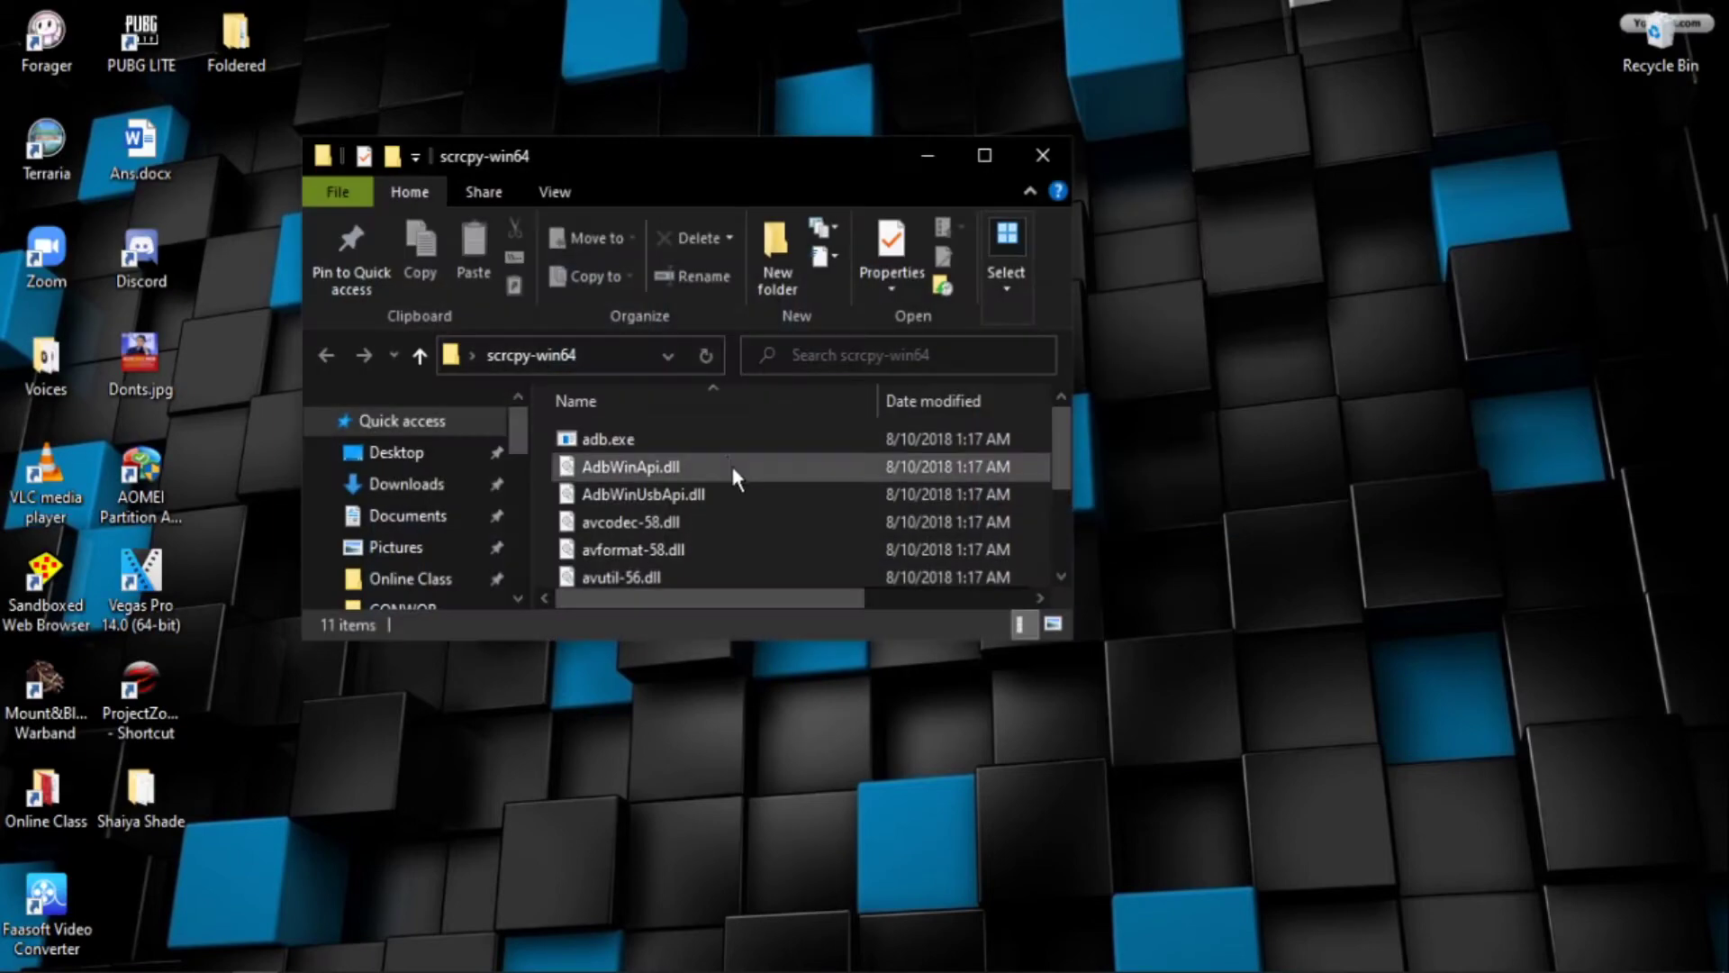
{"action": "scroll", "coordinate": [729, 465], "scroll_direction": "down", "scroll_amount": 2}
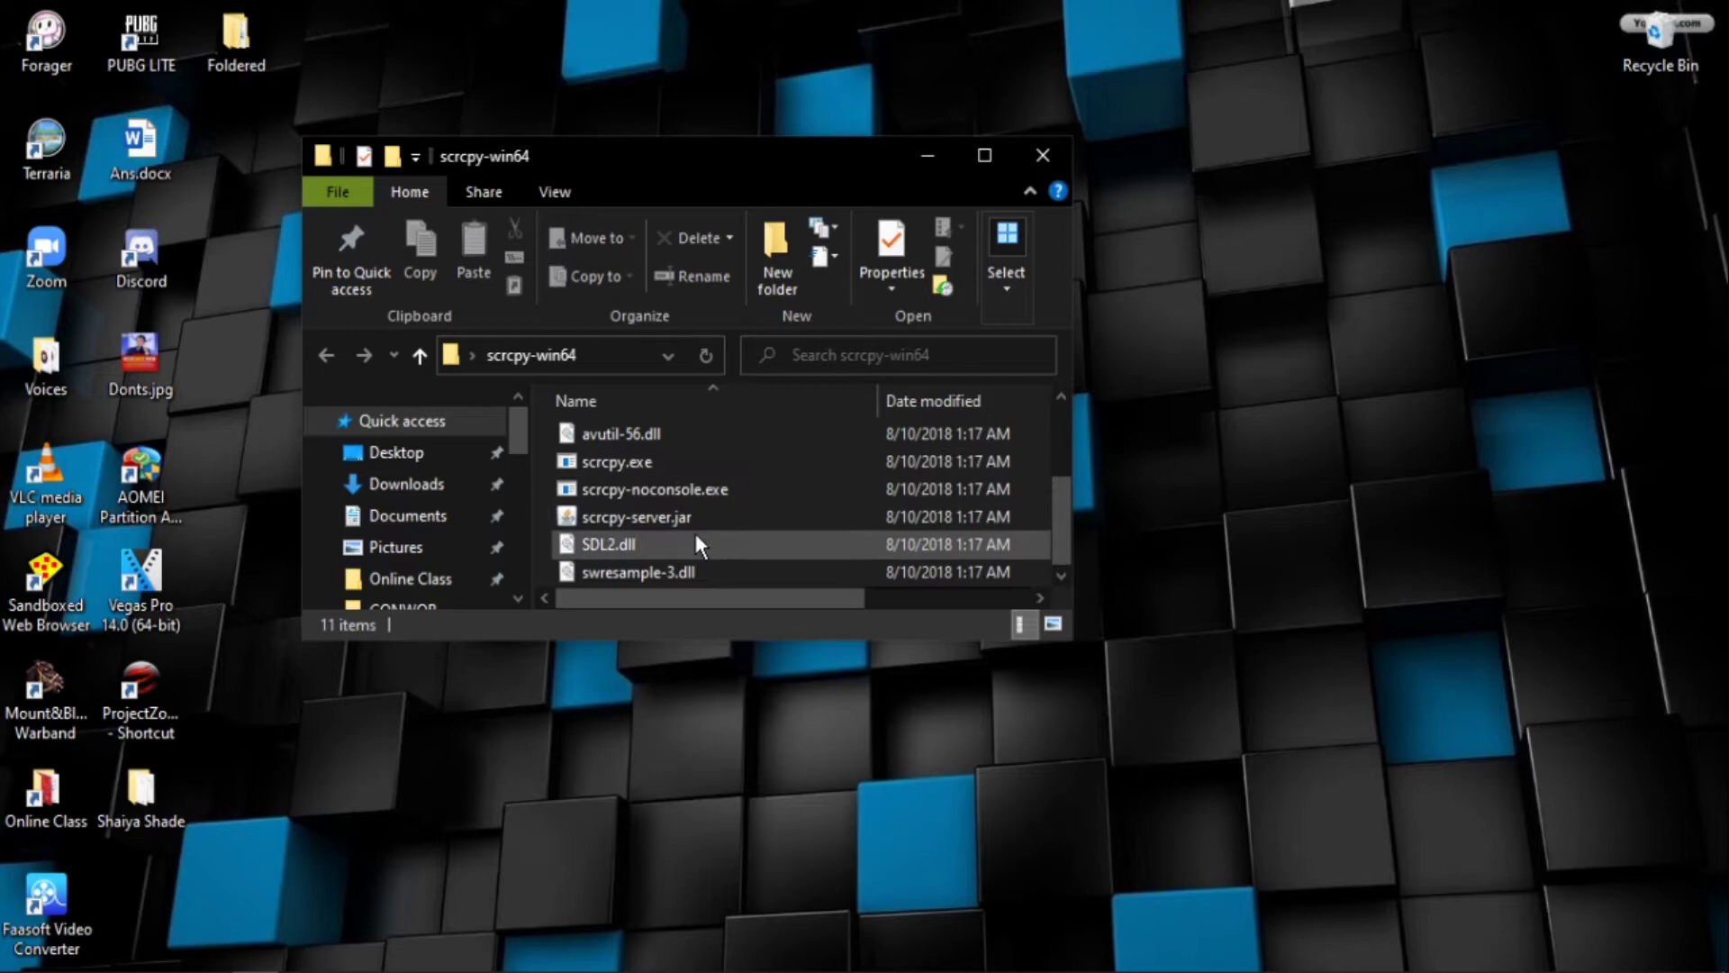
{"action": "double_click", "coordinate": [692, 462]}
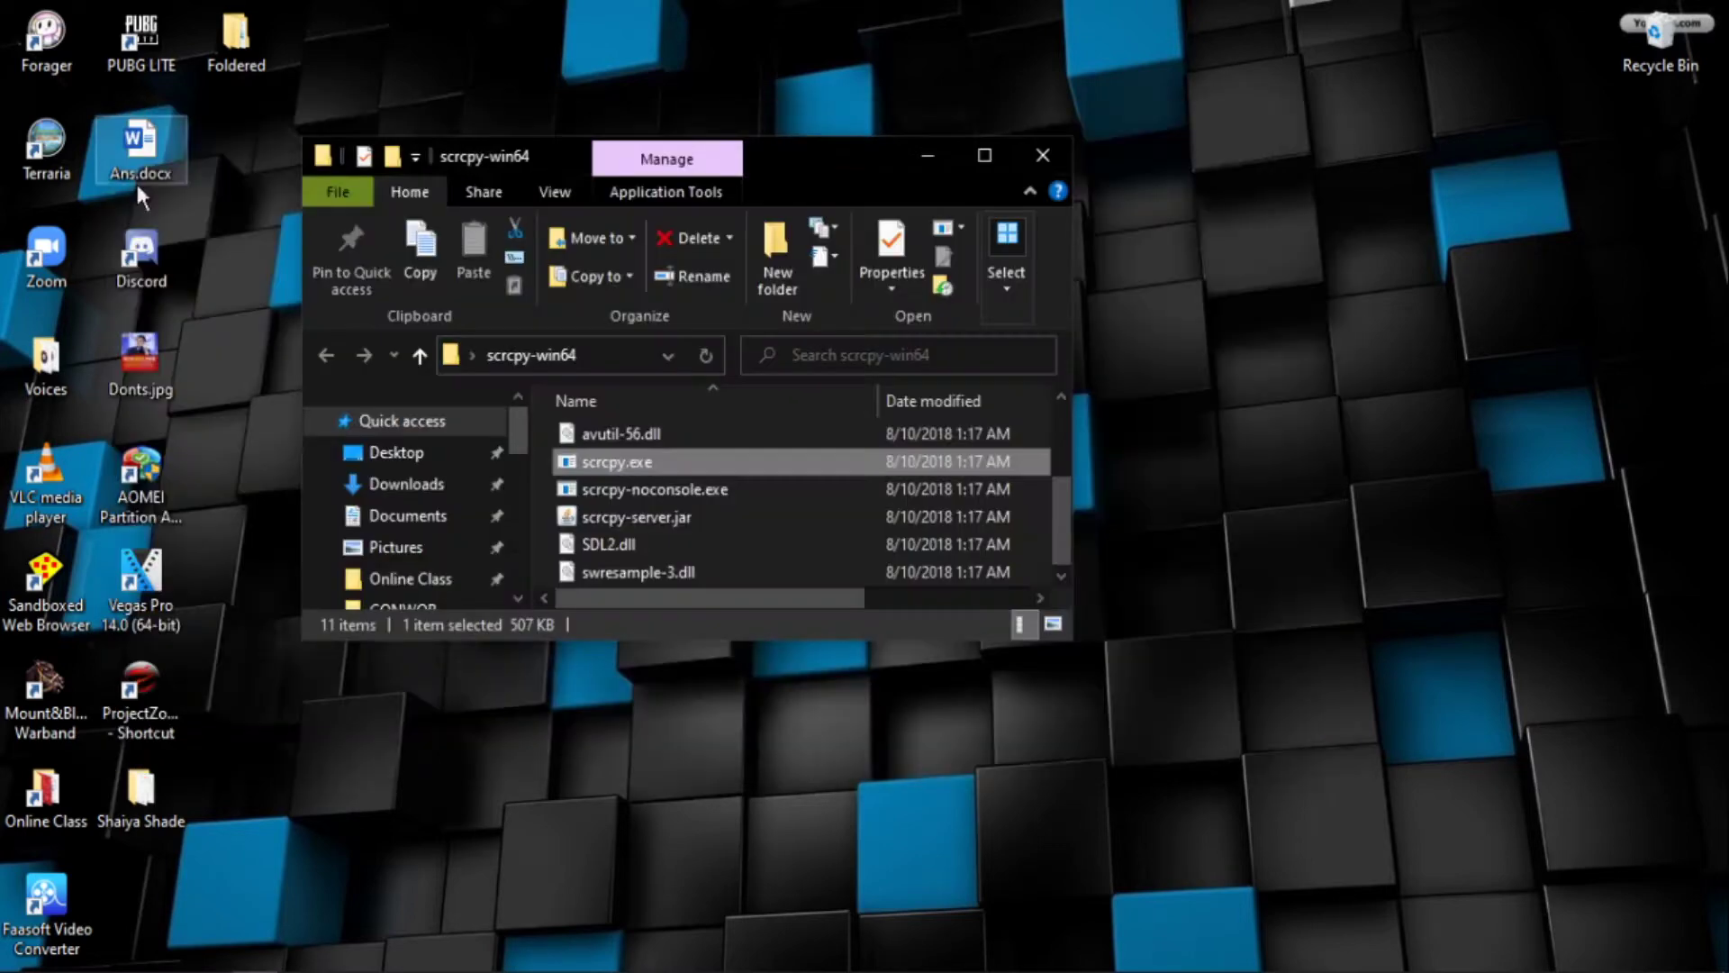
Step: Copy the platform-tools download link from Links.txt, close Notepad and switch windows
{"action": "left_click", "coordinate": [936, 155]}
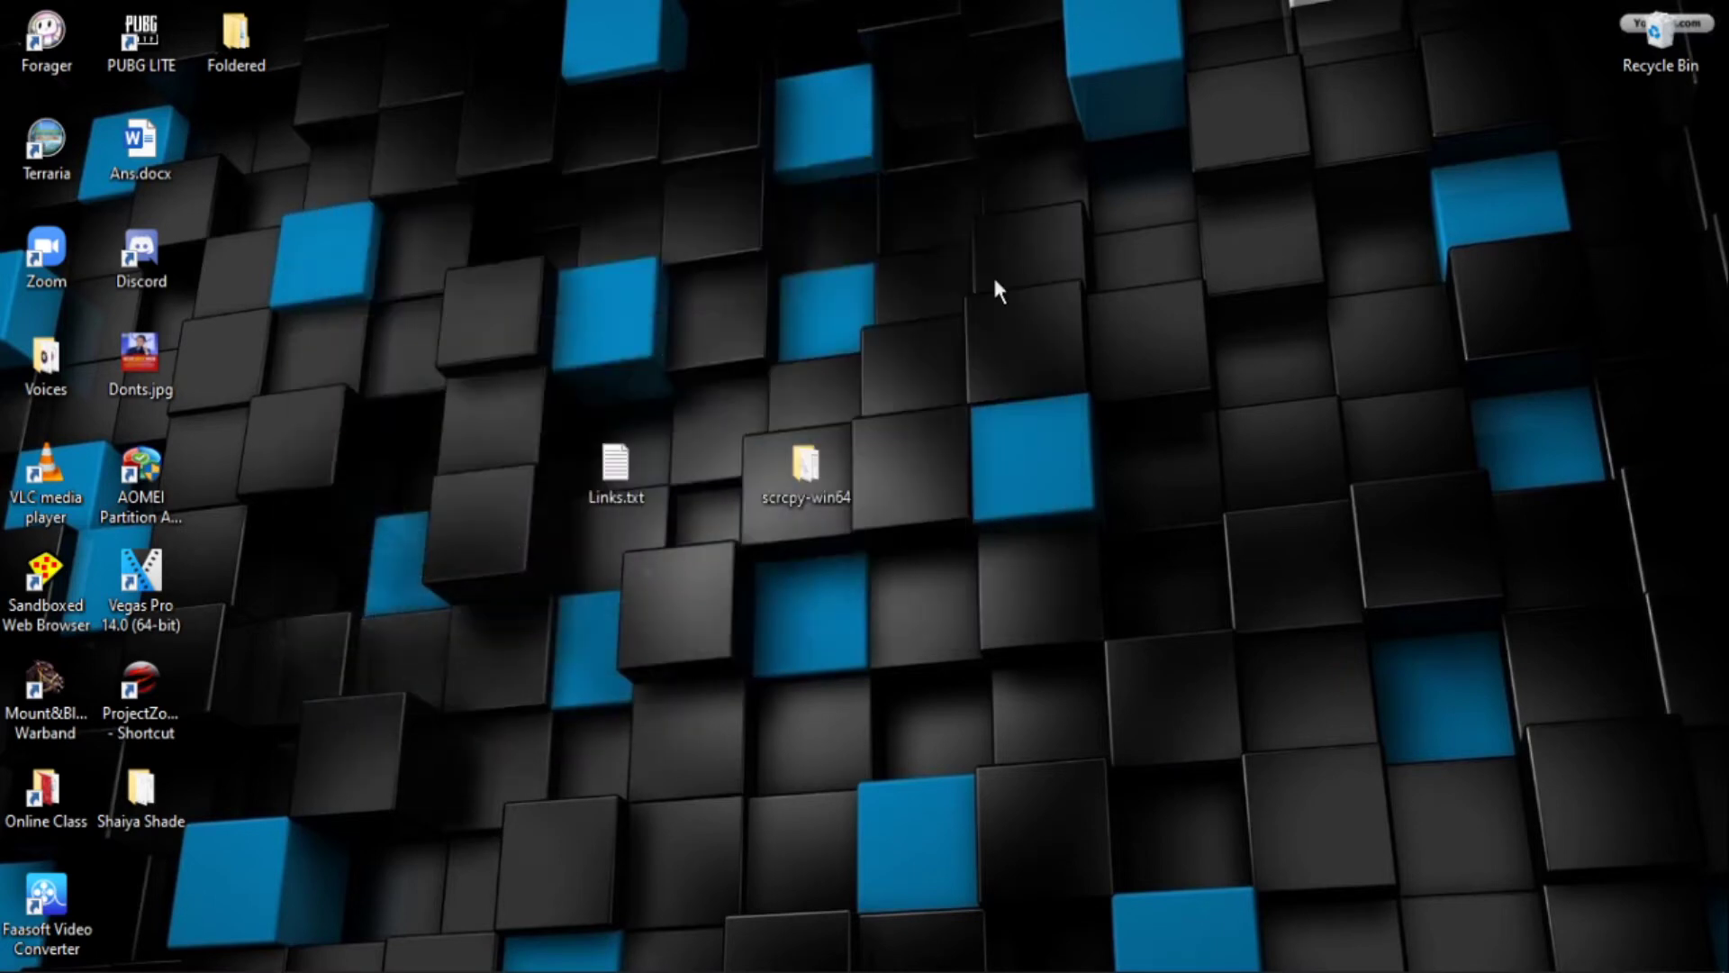
{"action": "double_click", "coordinate": [624, 466]}
{"action": "left_click_drag", "start_coordinate": [1189, 119], "coordinate": [567, 125]}
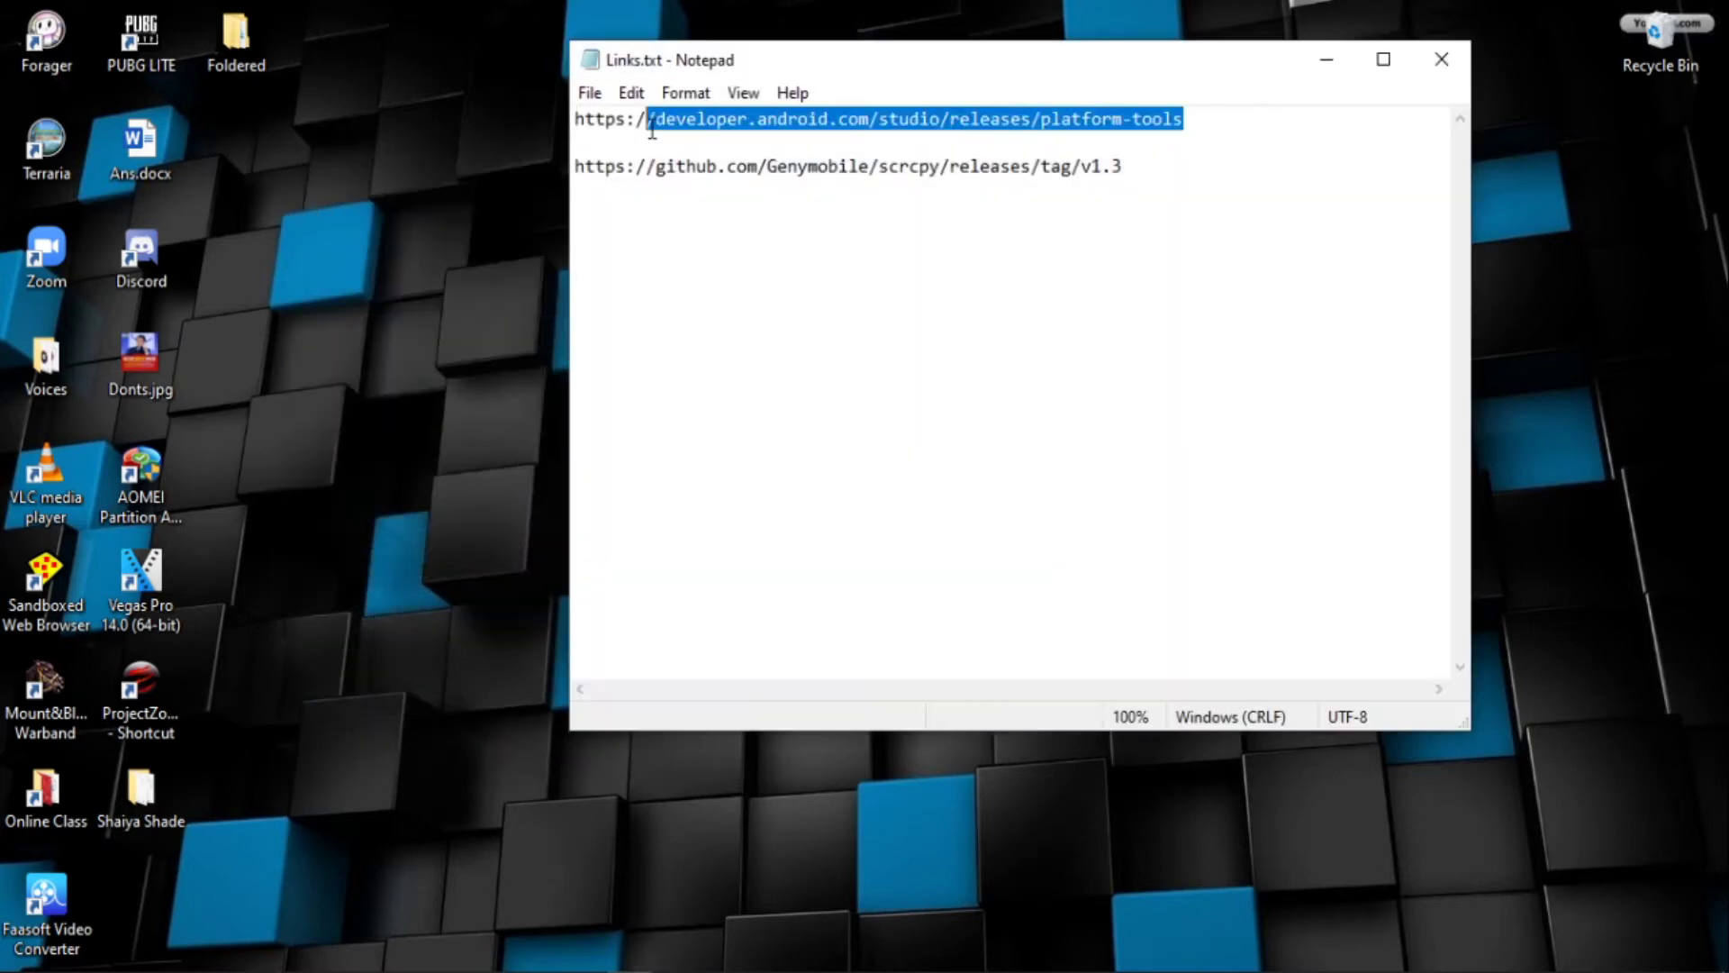
{"action": "left_click", "coordinate": [1442, 60]}
{"action": "key", "text": "alt+Tab"}
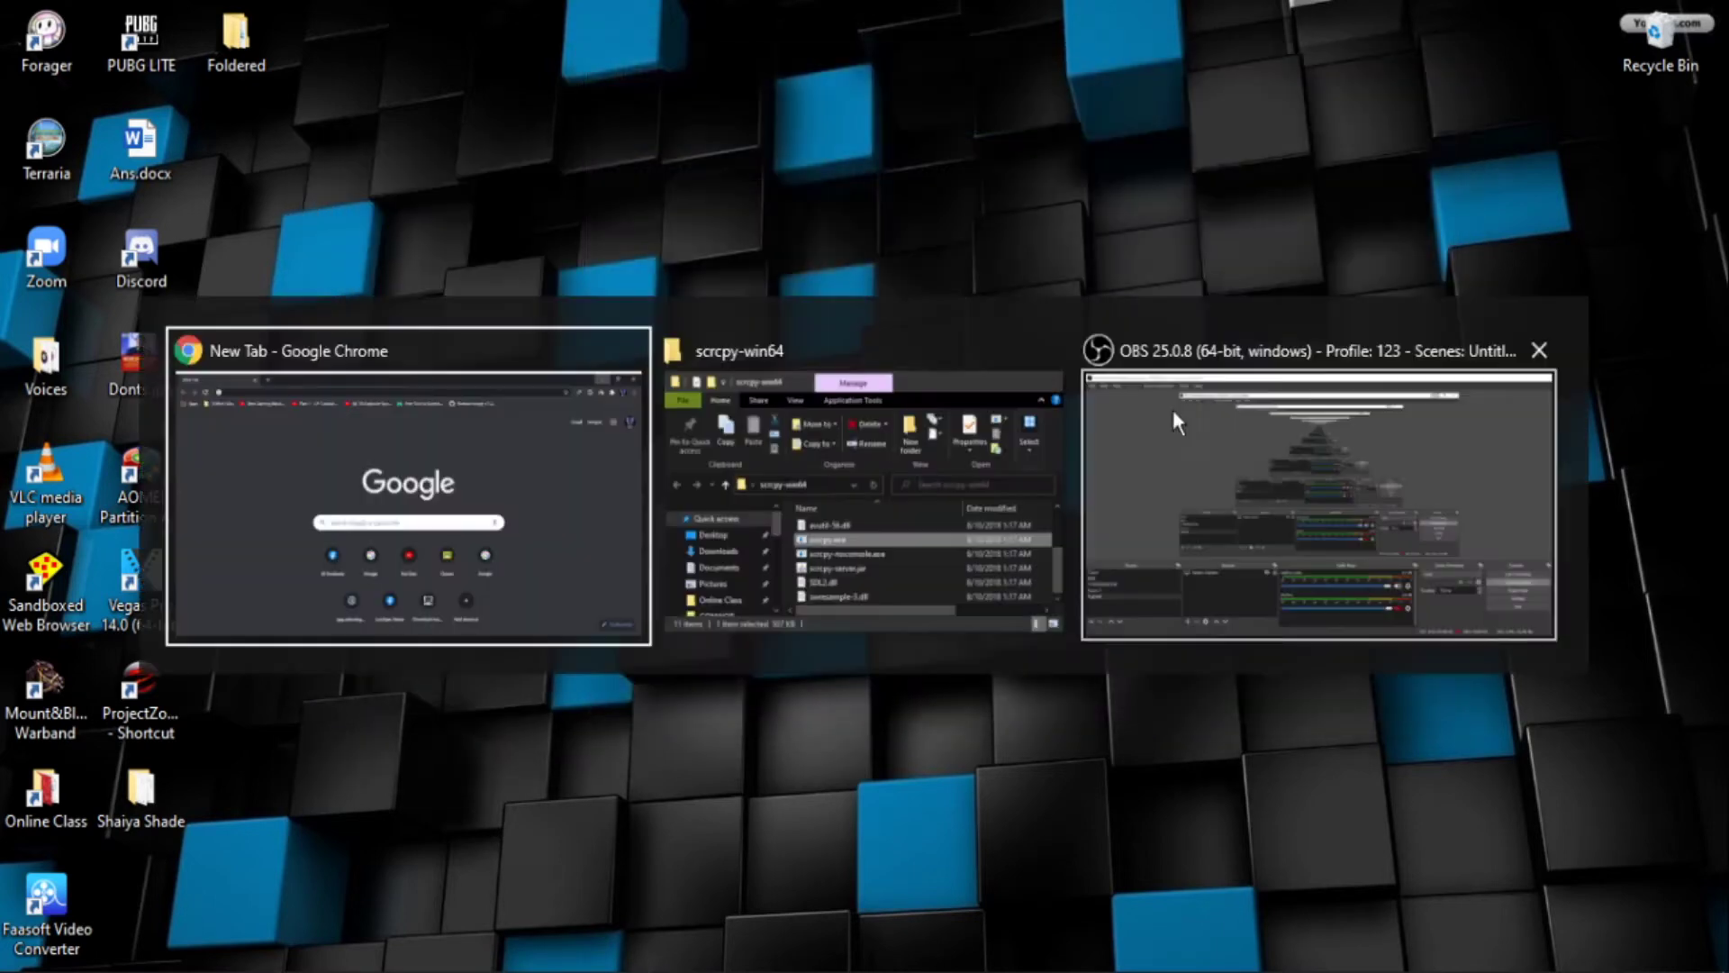
Step: Load the copied platform-tools release page in Chrome
{"action": "left_click", "coordinate": [406, 486]}
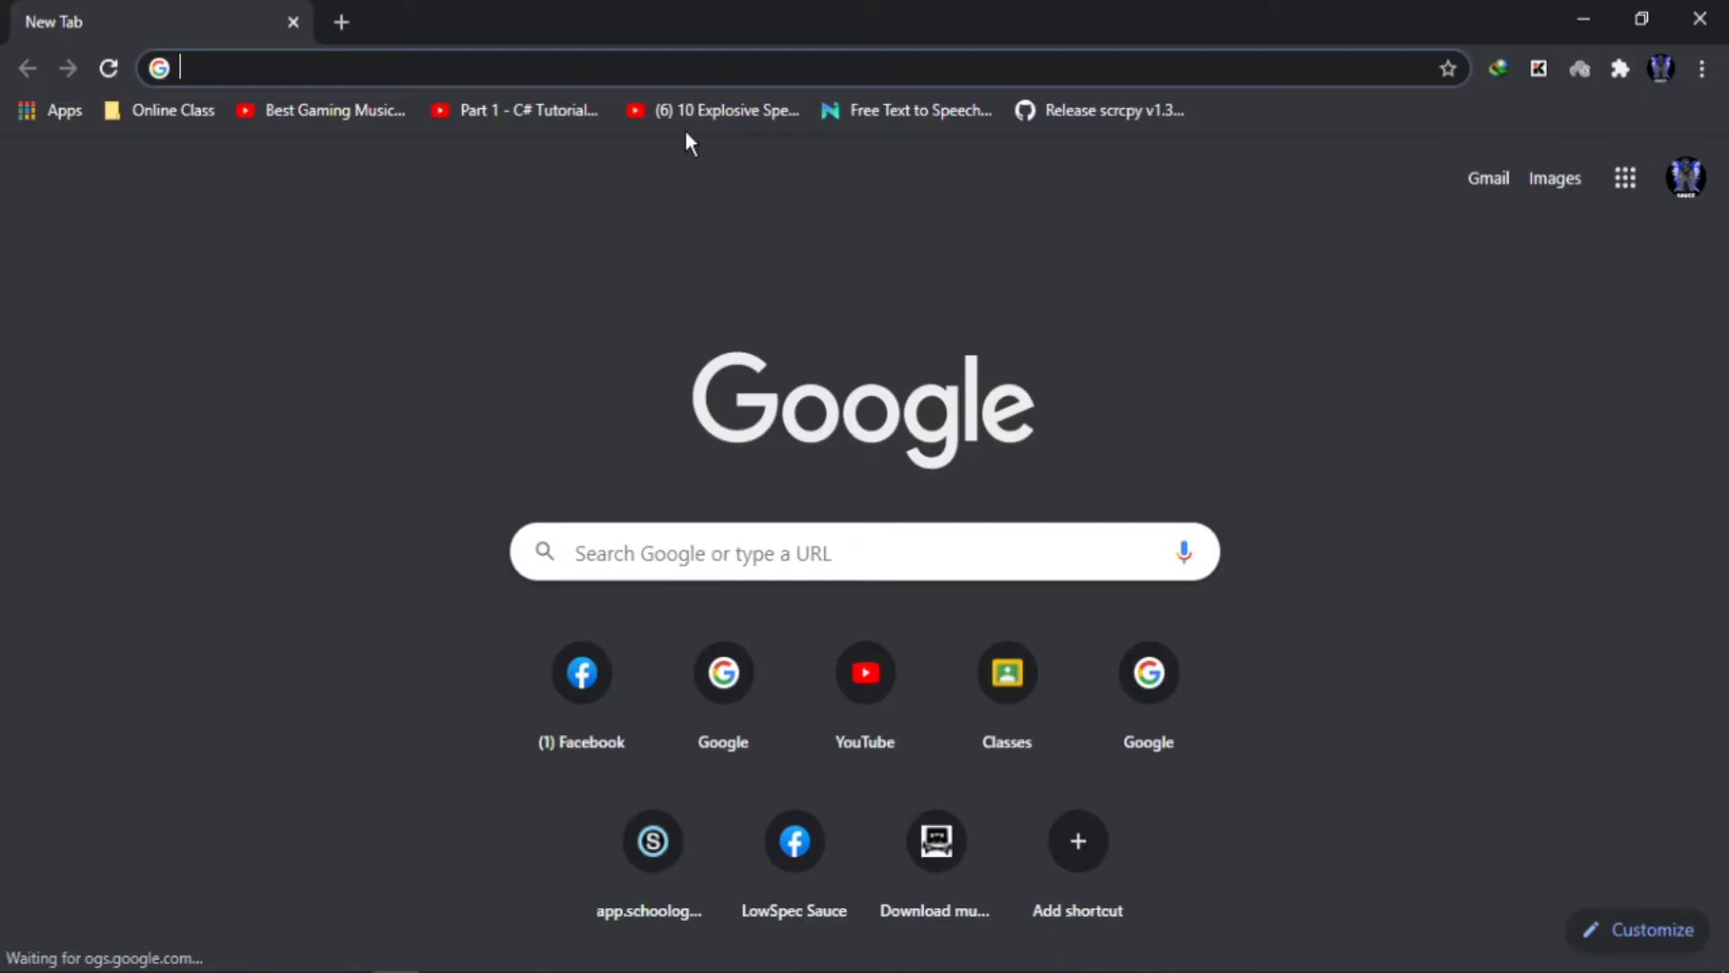
{"action": "type", "text": "https://developer.android.com/studio/releases/platform-tools"}
{"action": "key", "text": "Return"}
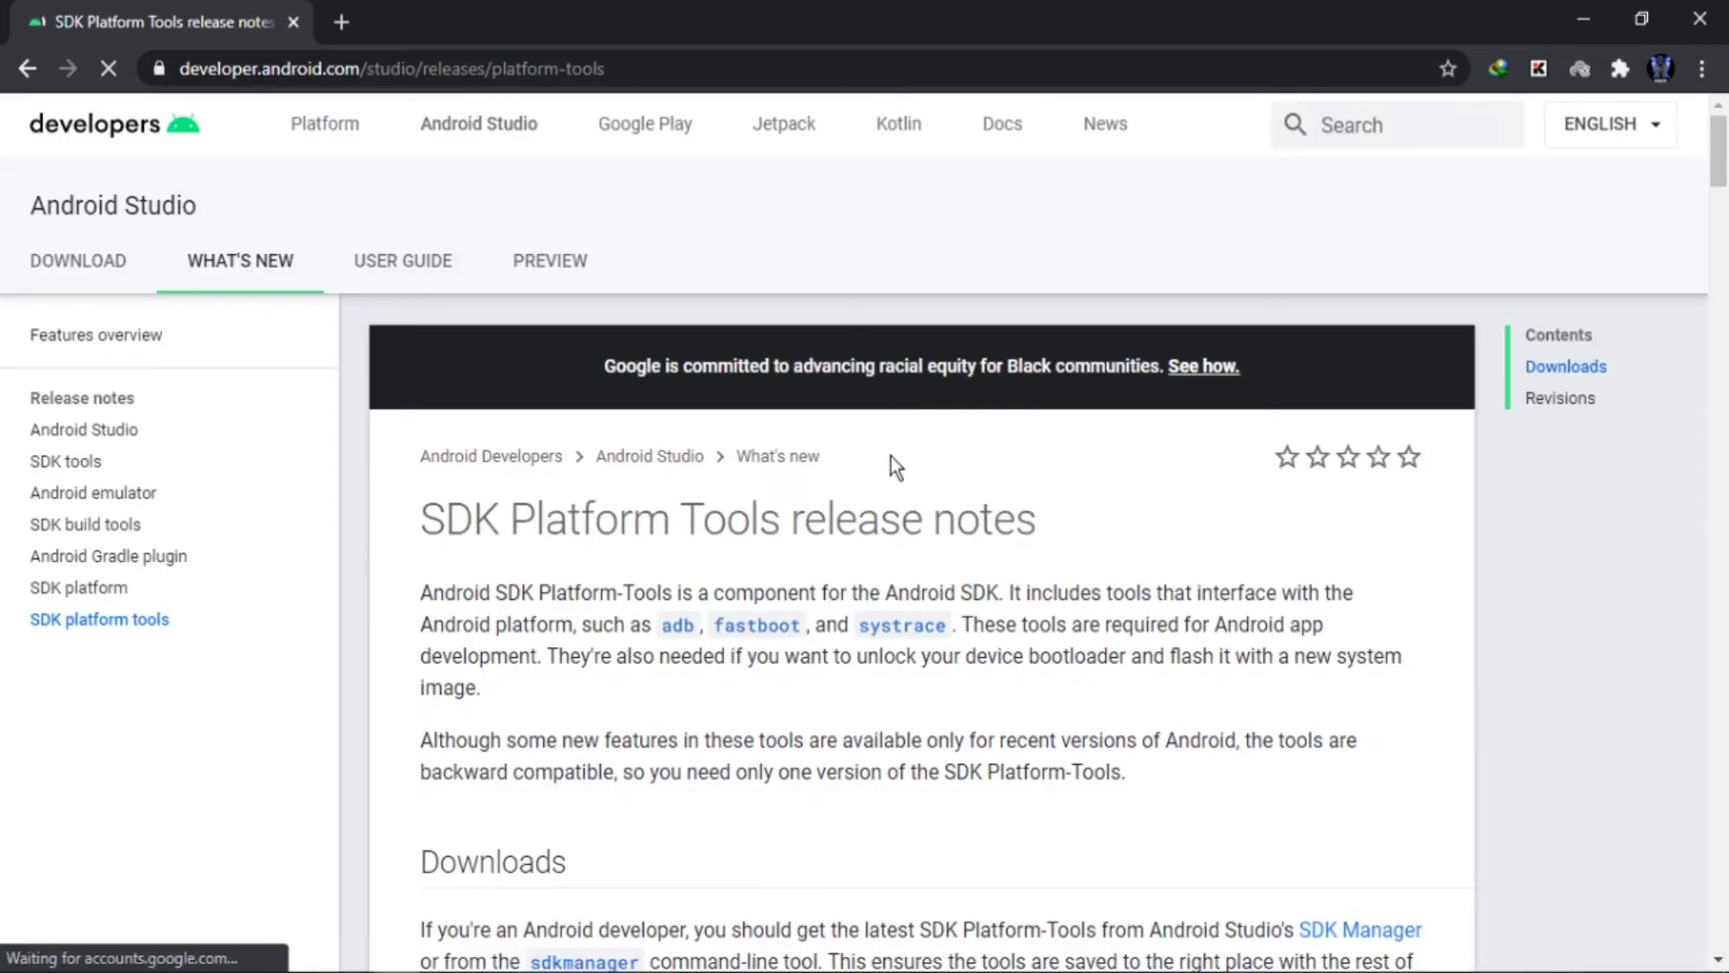
{"action": "scroll", "coordinate": [891, 455], "scroll_direction": "down", "scroll_amount": 5}
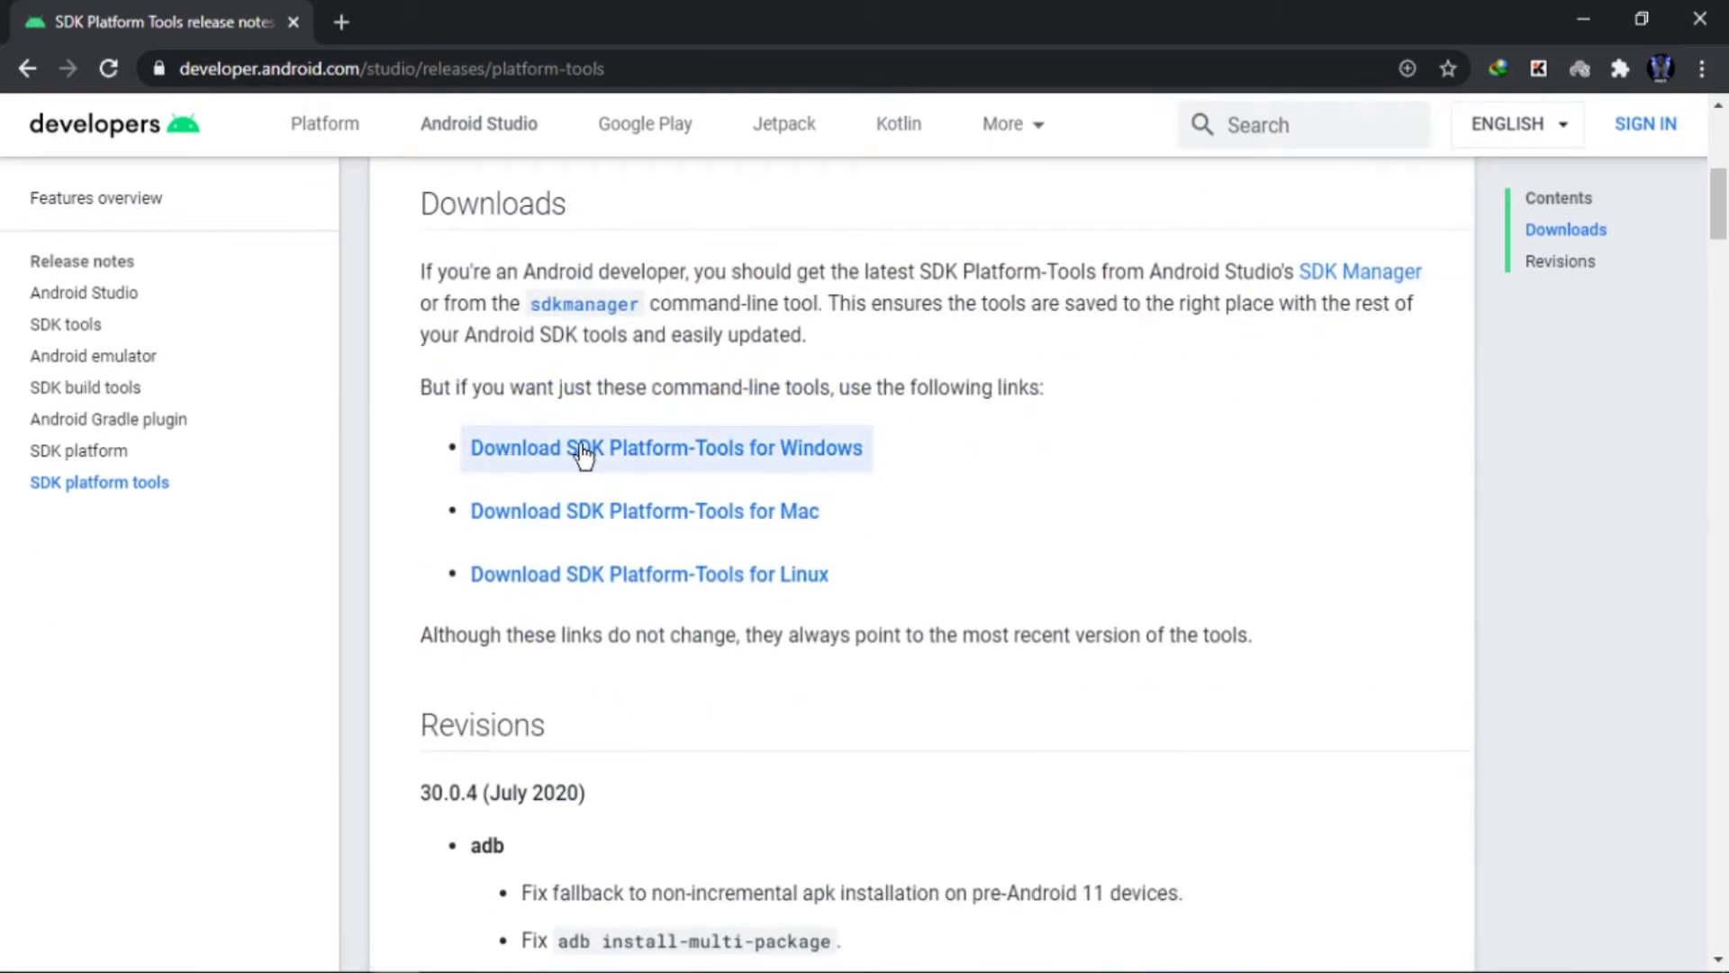
Step: Accept the terms and download the SDK Platform-Tools zip for Windows
{"action": "left_click", "coordinate": [642, 447]}
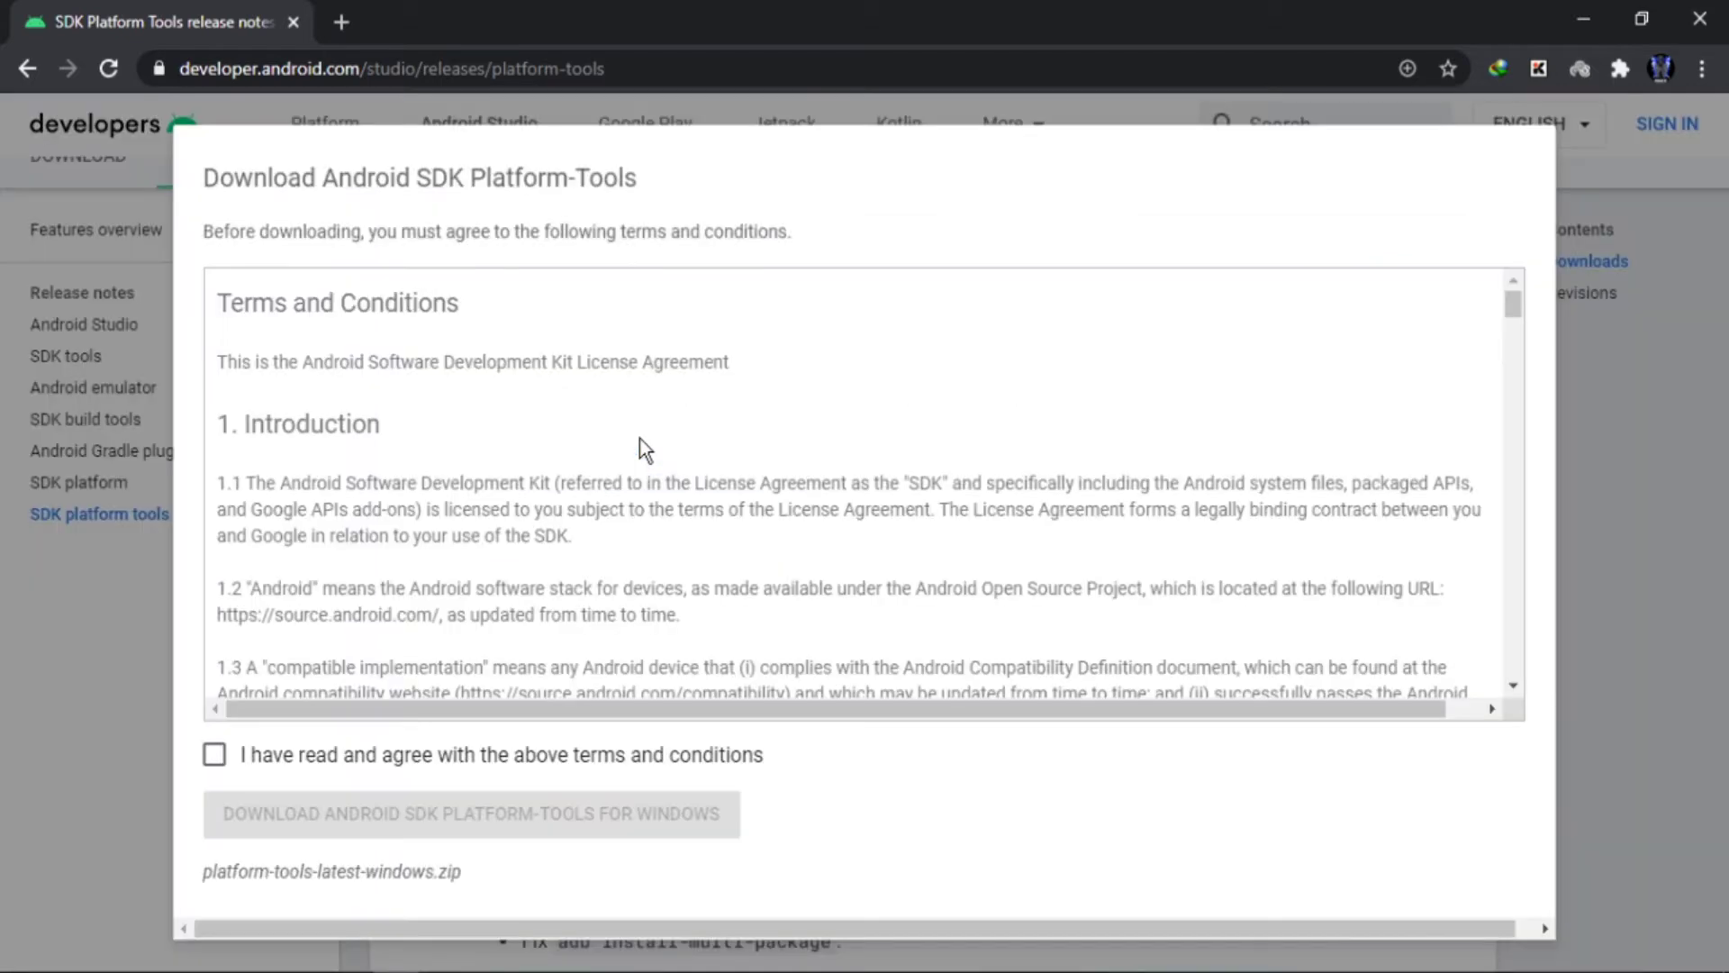
{"action": "left_click", "coordinate": [214, 754]}
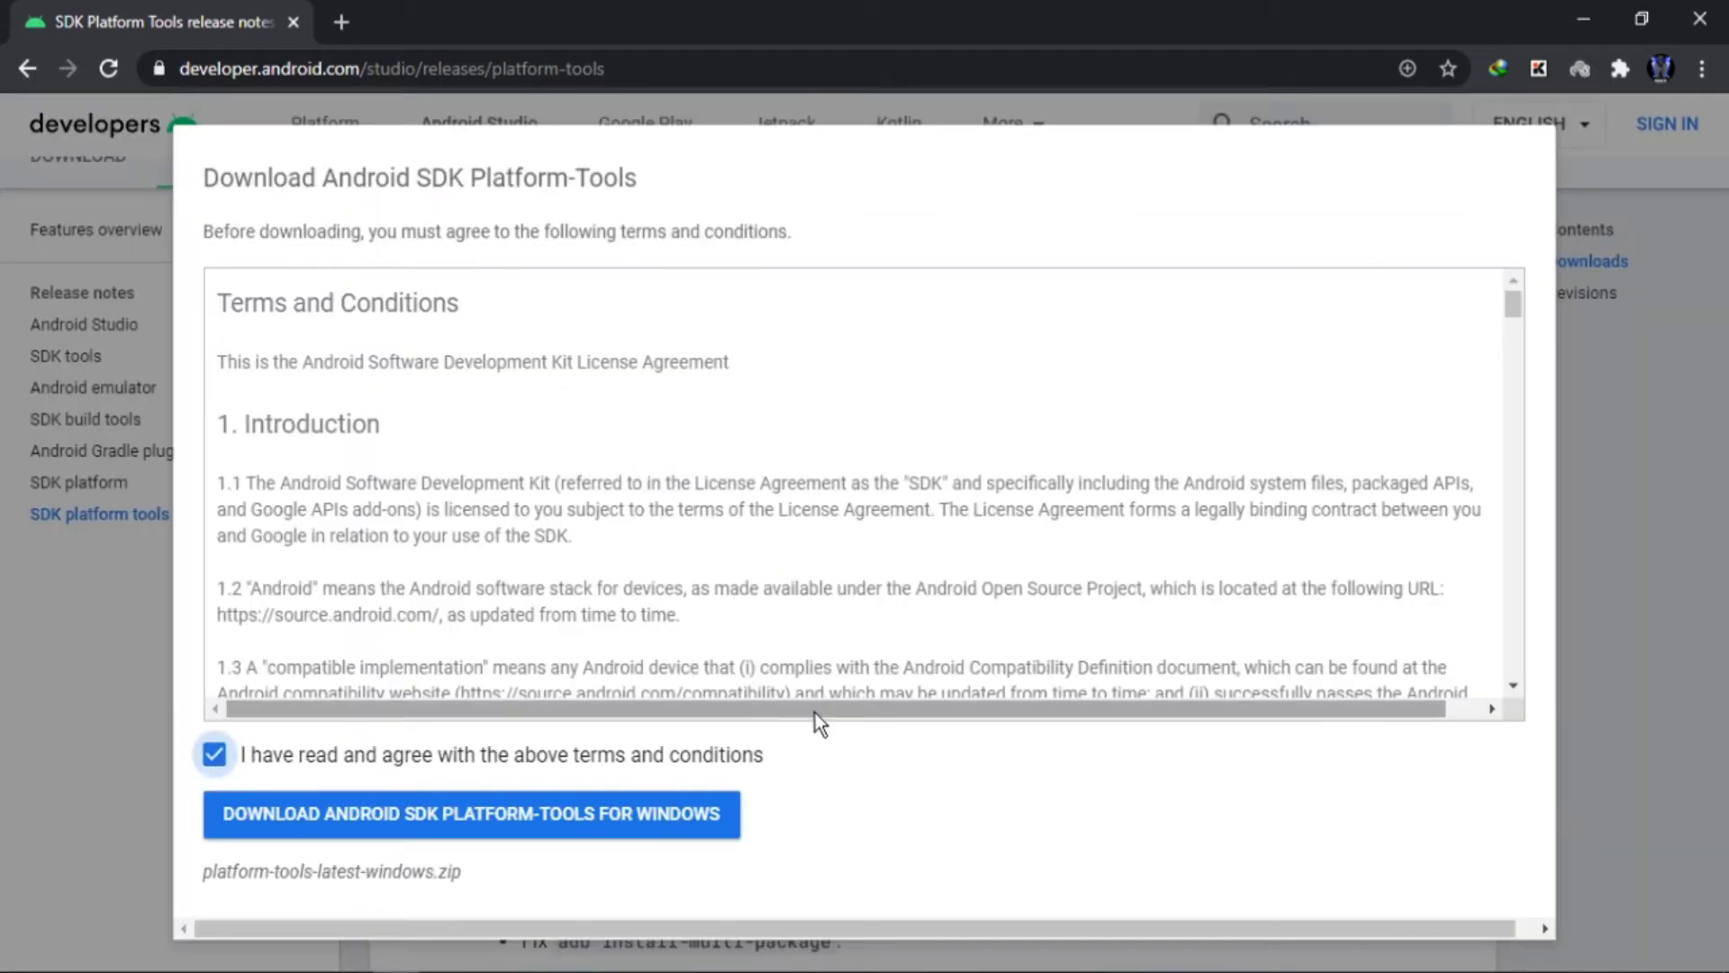
{"action": "left_click", "coordinate": [471, 813]}
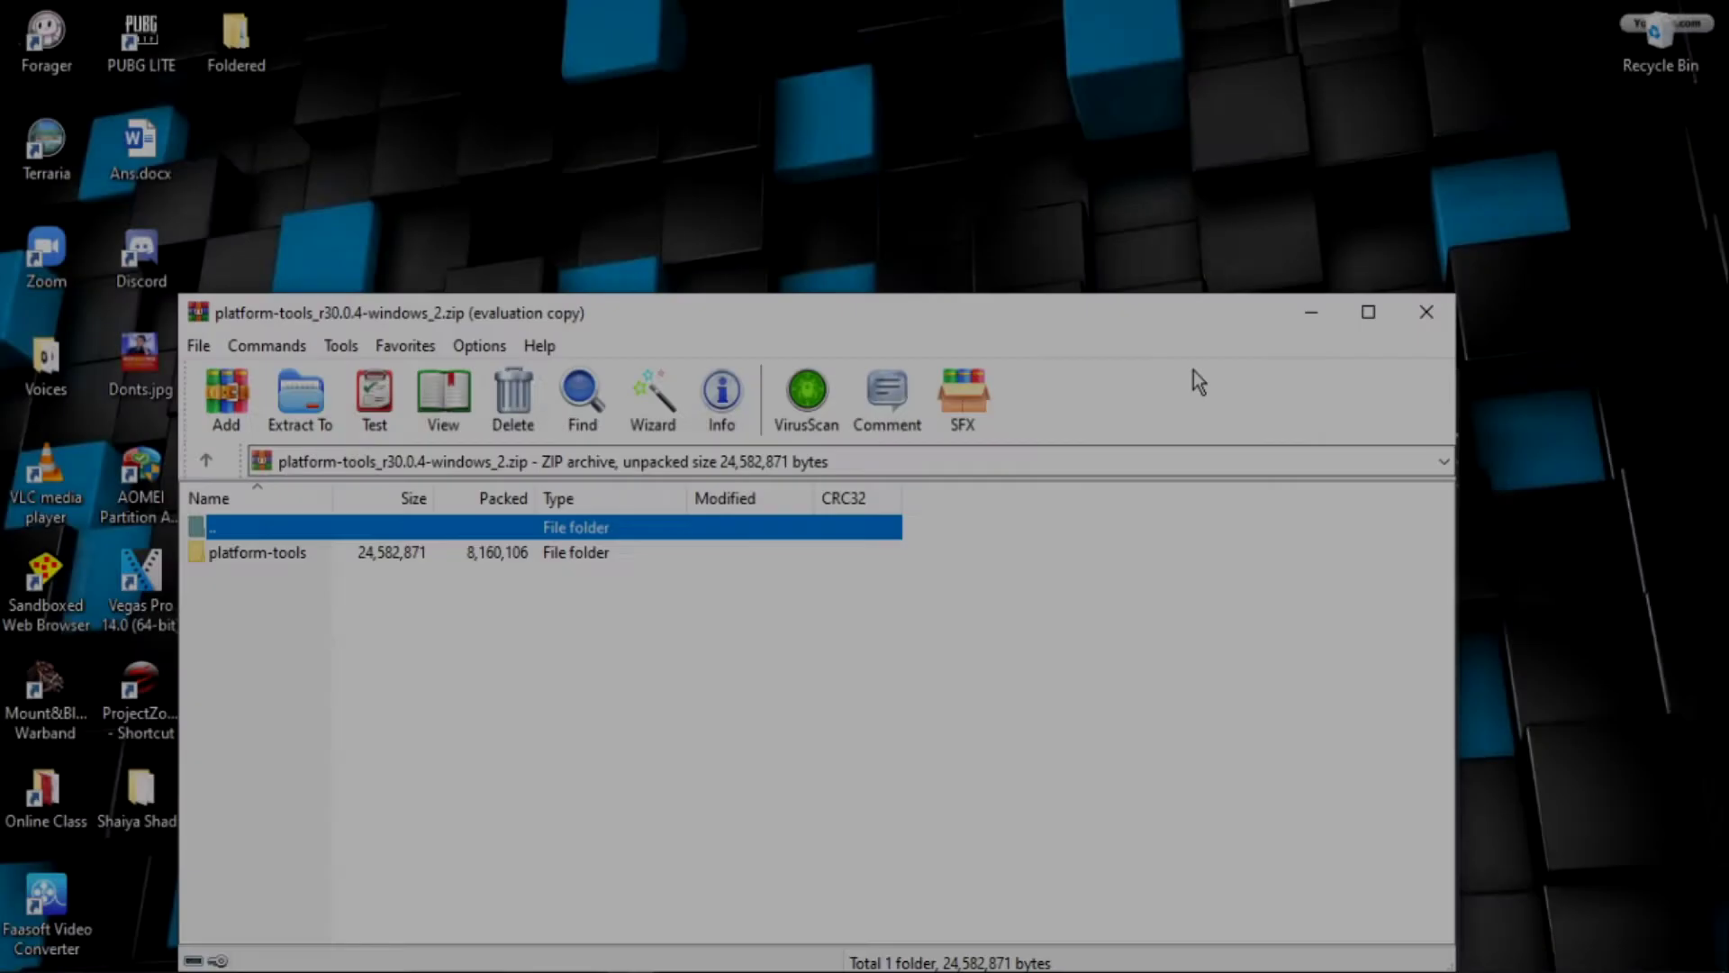
Step: Snap the WinRAR archive to the right half and drag platform-tools onto the desktop
{"action": "left_click_drag", "start_coordinate": [1193, 325], "coordinate": [1013, 302]}
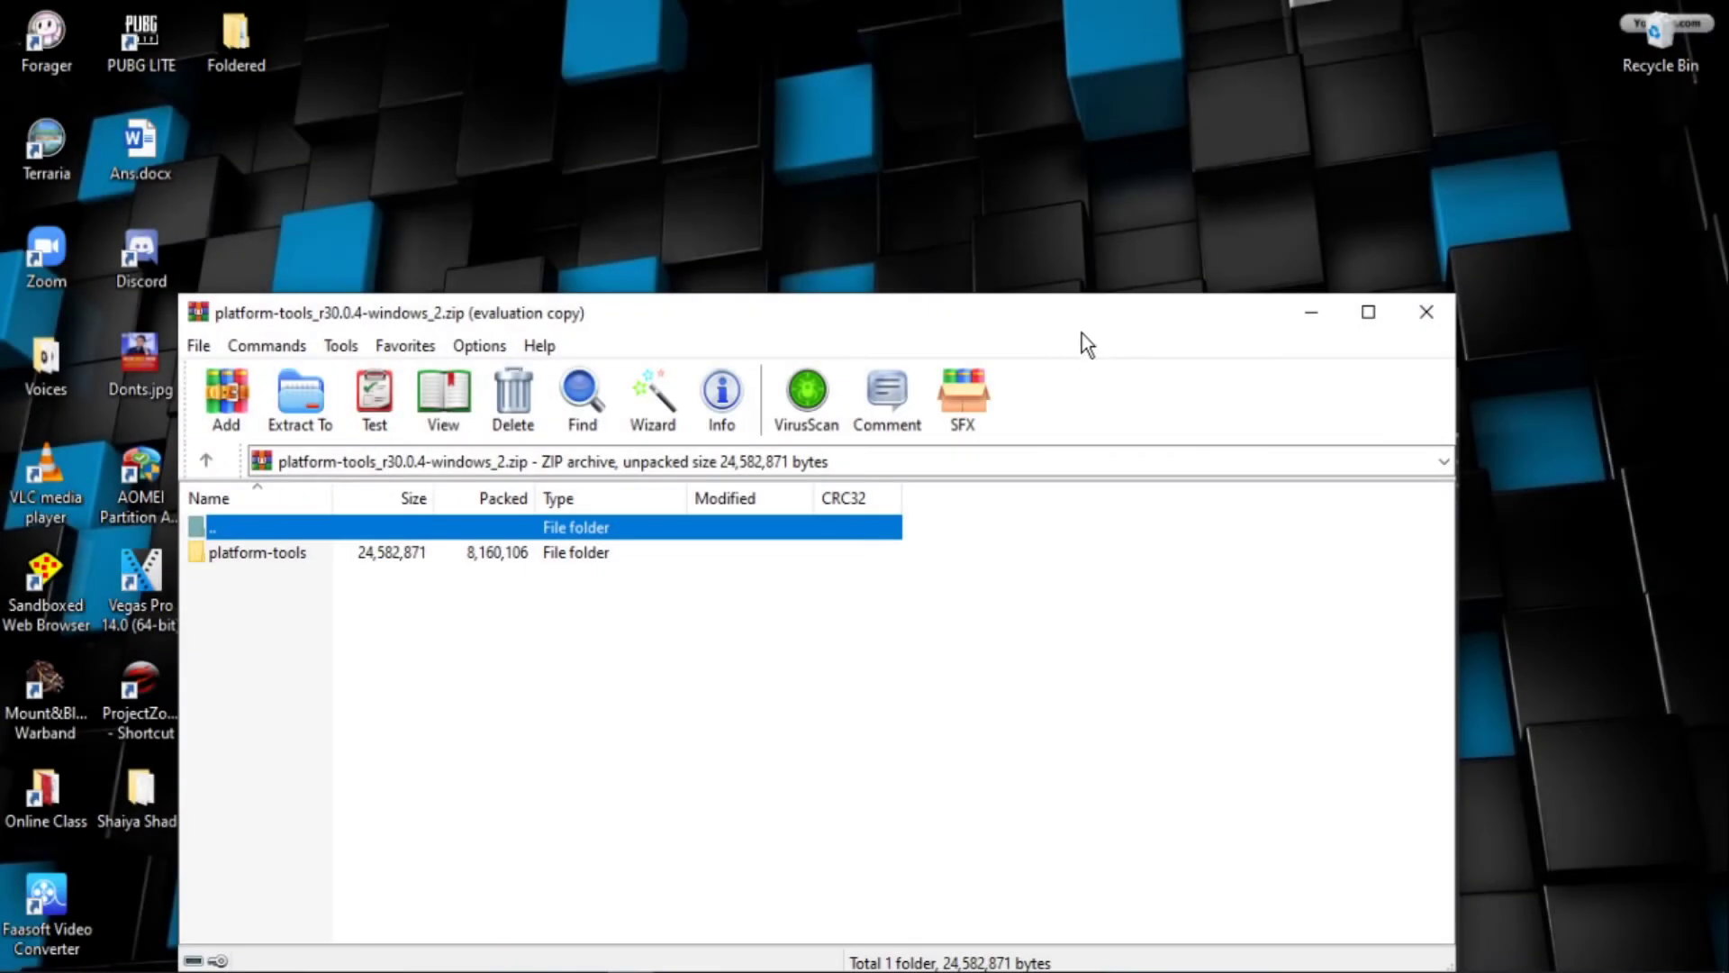
{"action": "left_click", "coordinate": [1429, 382]}
{"action": "left_click_drag", "start_coordinate": [873, 290], "coordinate": [1723, 270]}
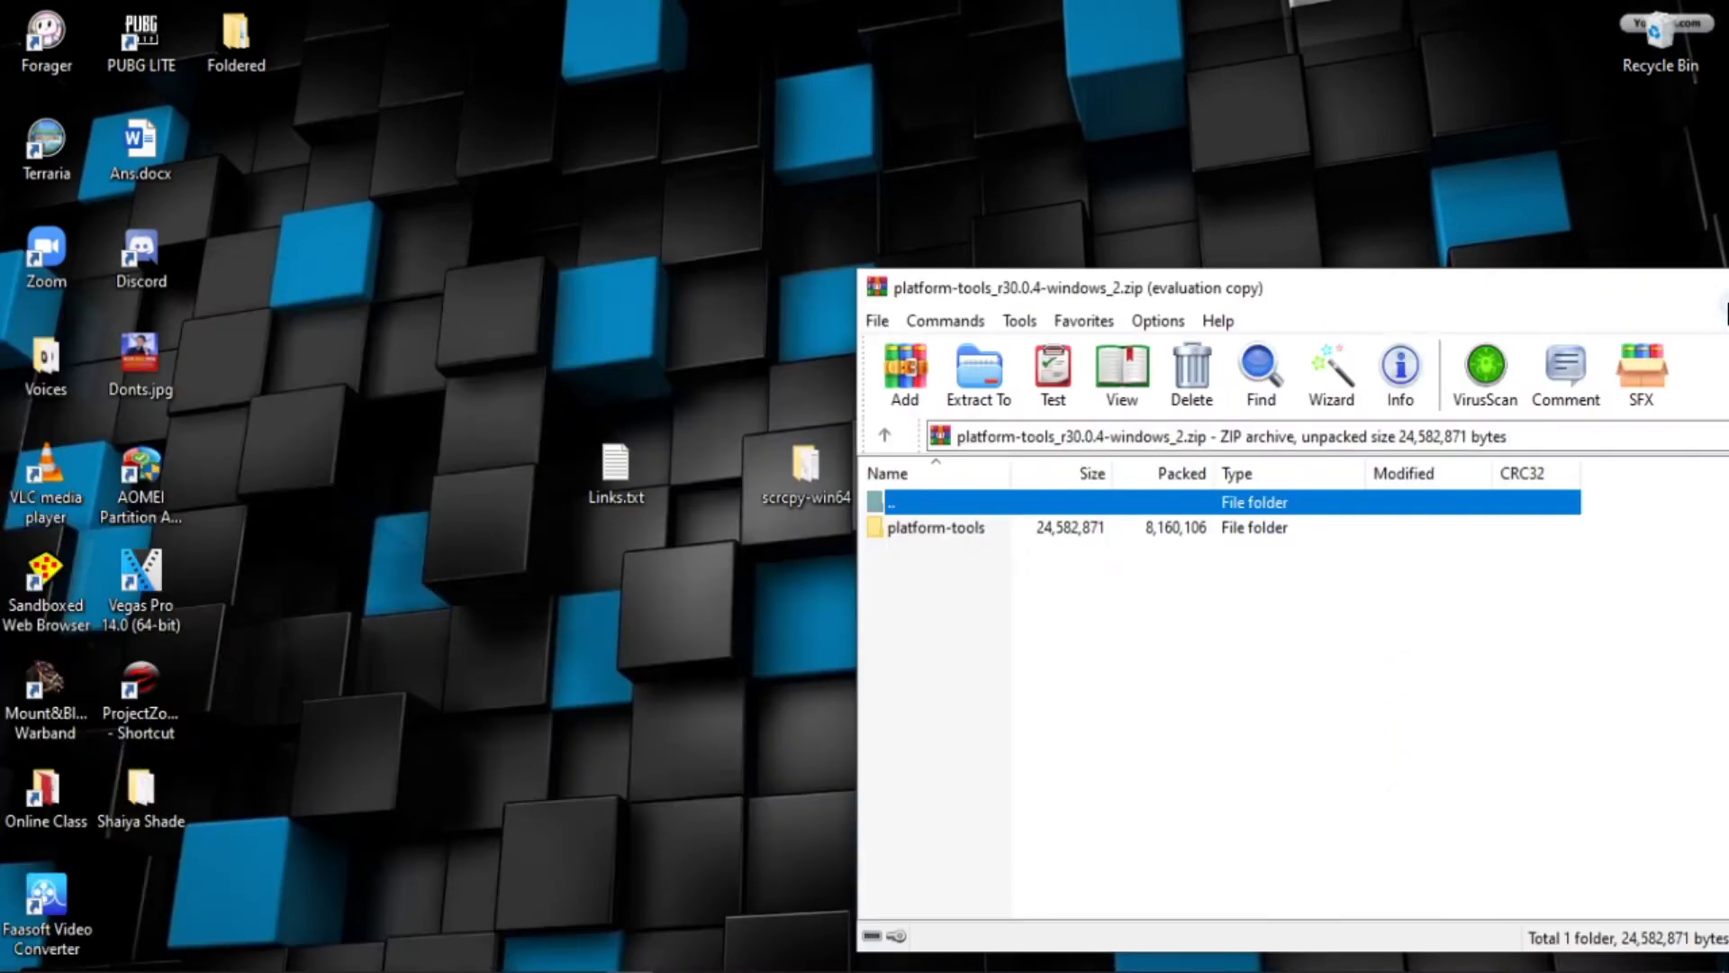
{"action": "left_click", "coordinate": [1256, 377]}
{"action": "left_click_drag", "start_coordinate": [1053, 265], "coordinate": [633, 278]}
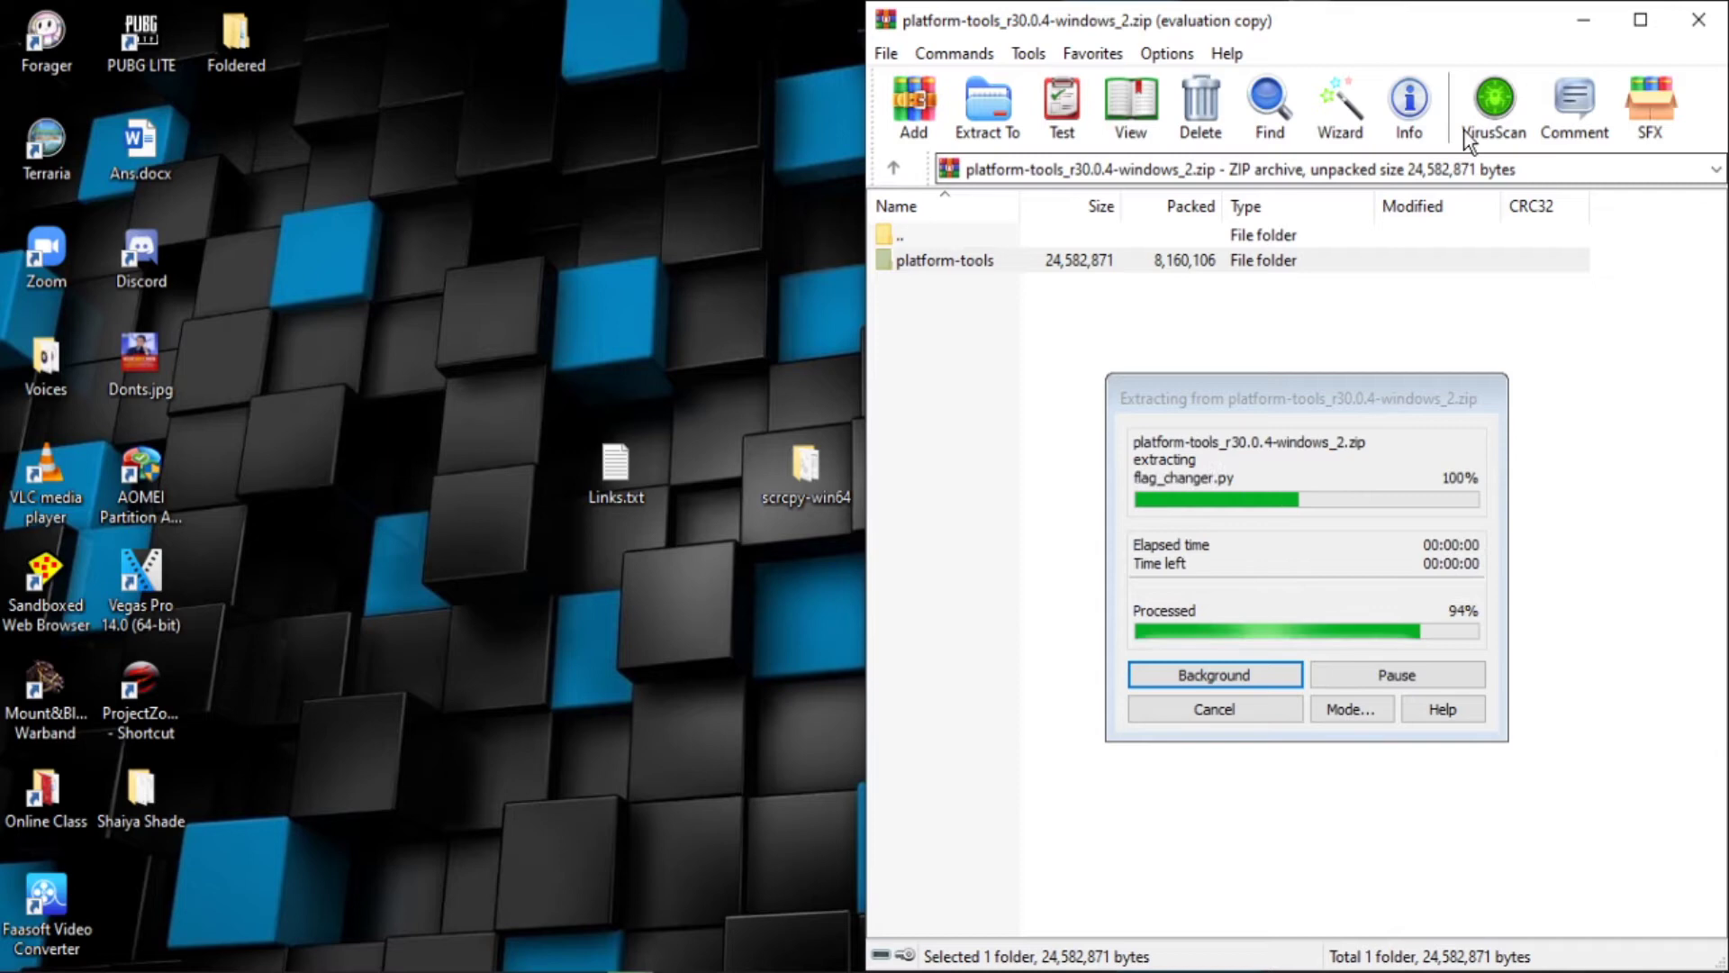
Step: Close WinRAR, tile scrcpy-win64 left and platform-tools right, and relaunch scrcpy.exe
{"action": "left_click", "coordinate": [1698, 20]}
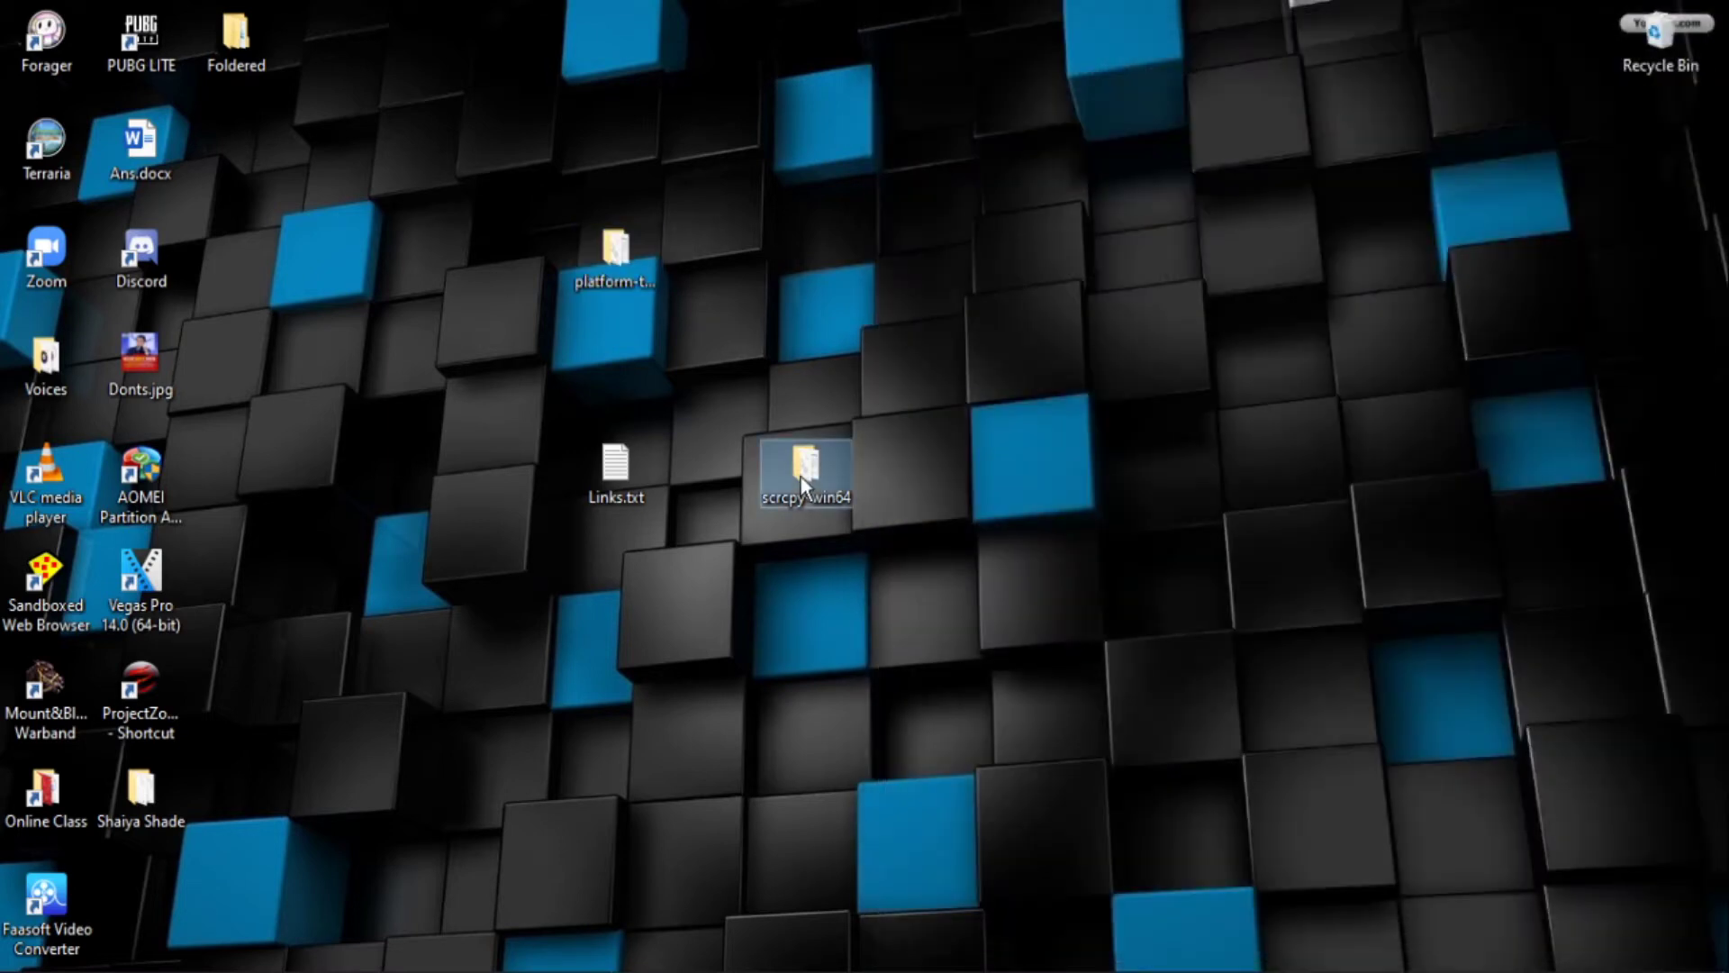
{"action": "double_click", "coordinate": [803, 472]}
{"action": "left_click_drag", "start_coordinate": [782, 172], "coordinate": [156, 253]}
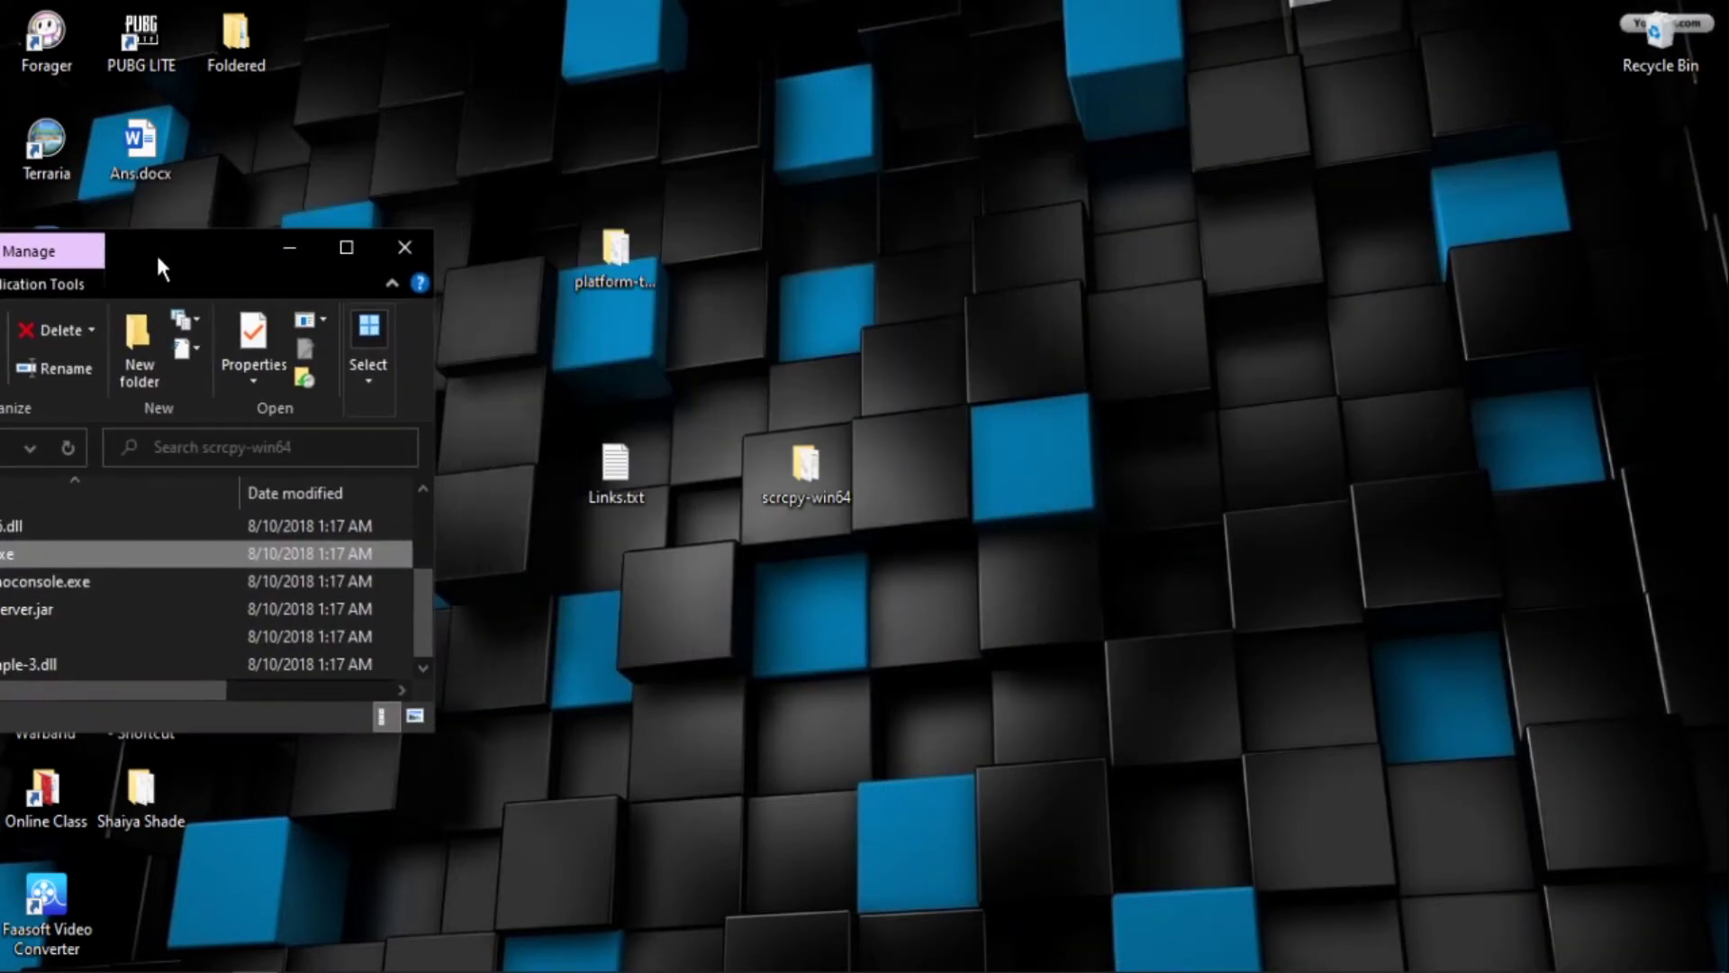
{"action": "double_click", "coordinate": [614, 261]}
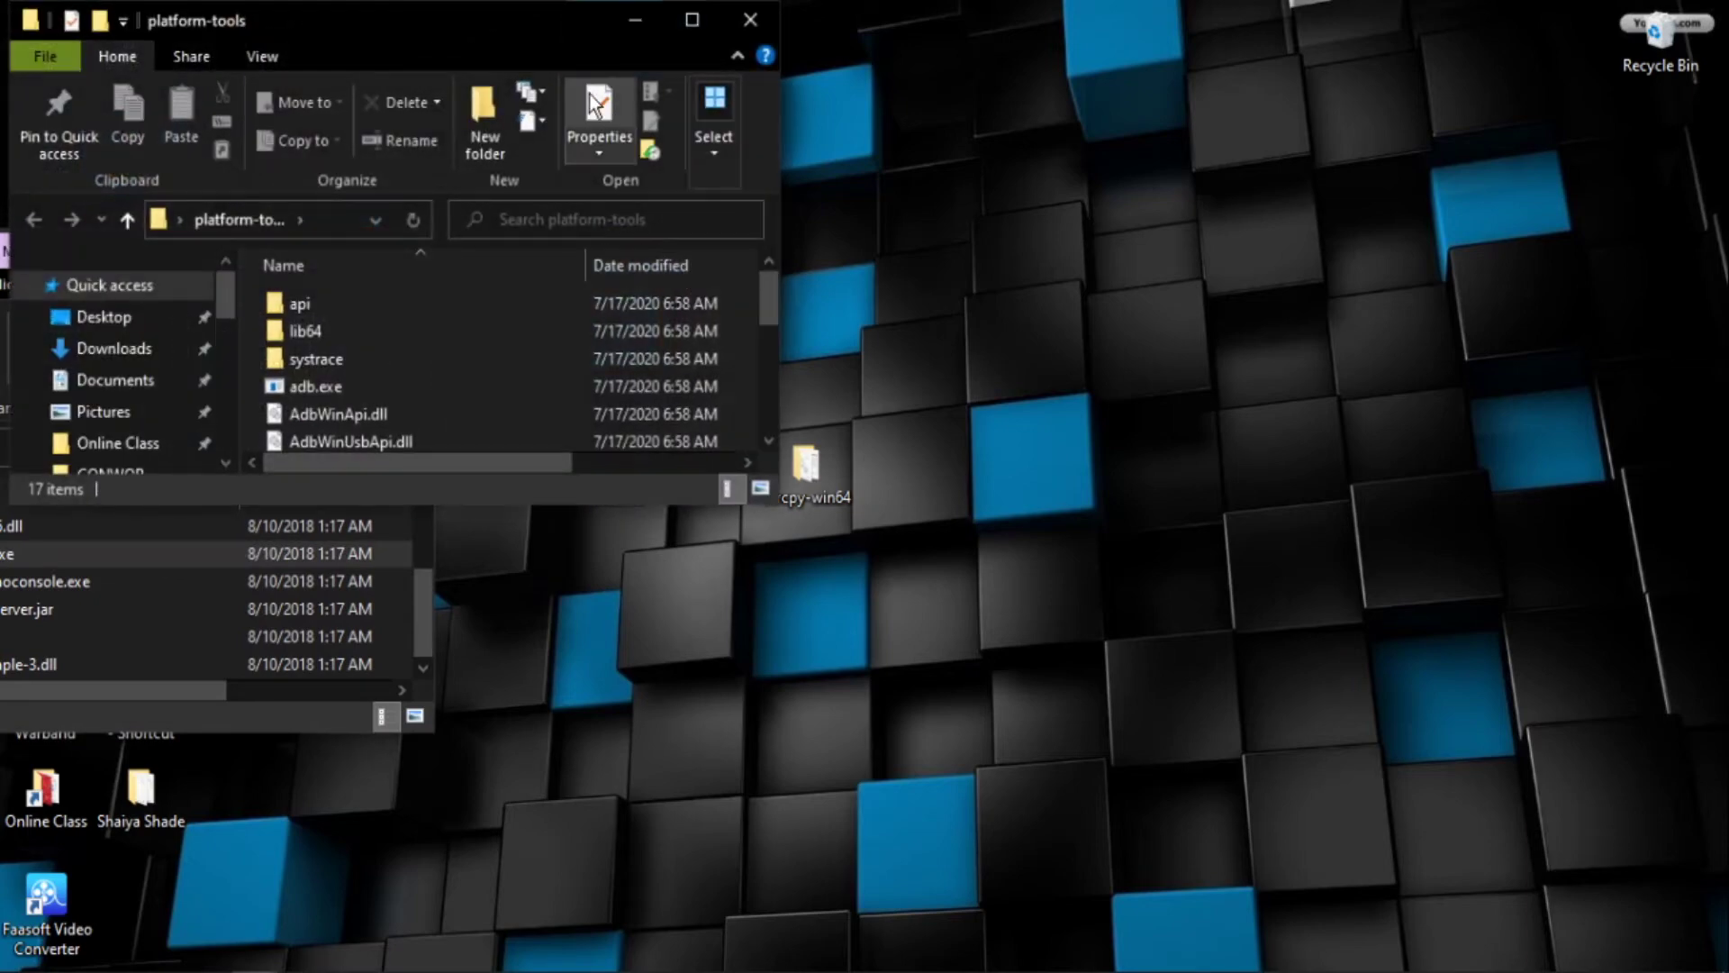
{"action": "left_click_drag", "start_coordinate": [540, 19], "coordinate": [1723, 351]}
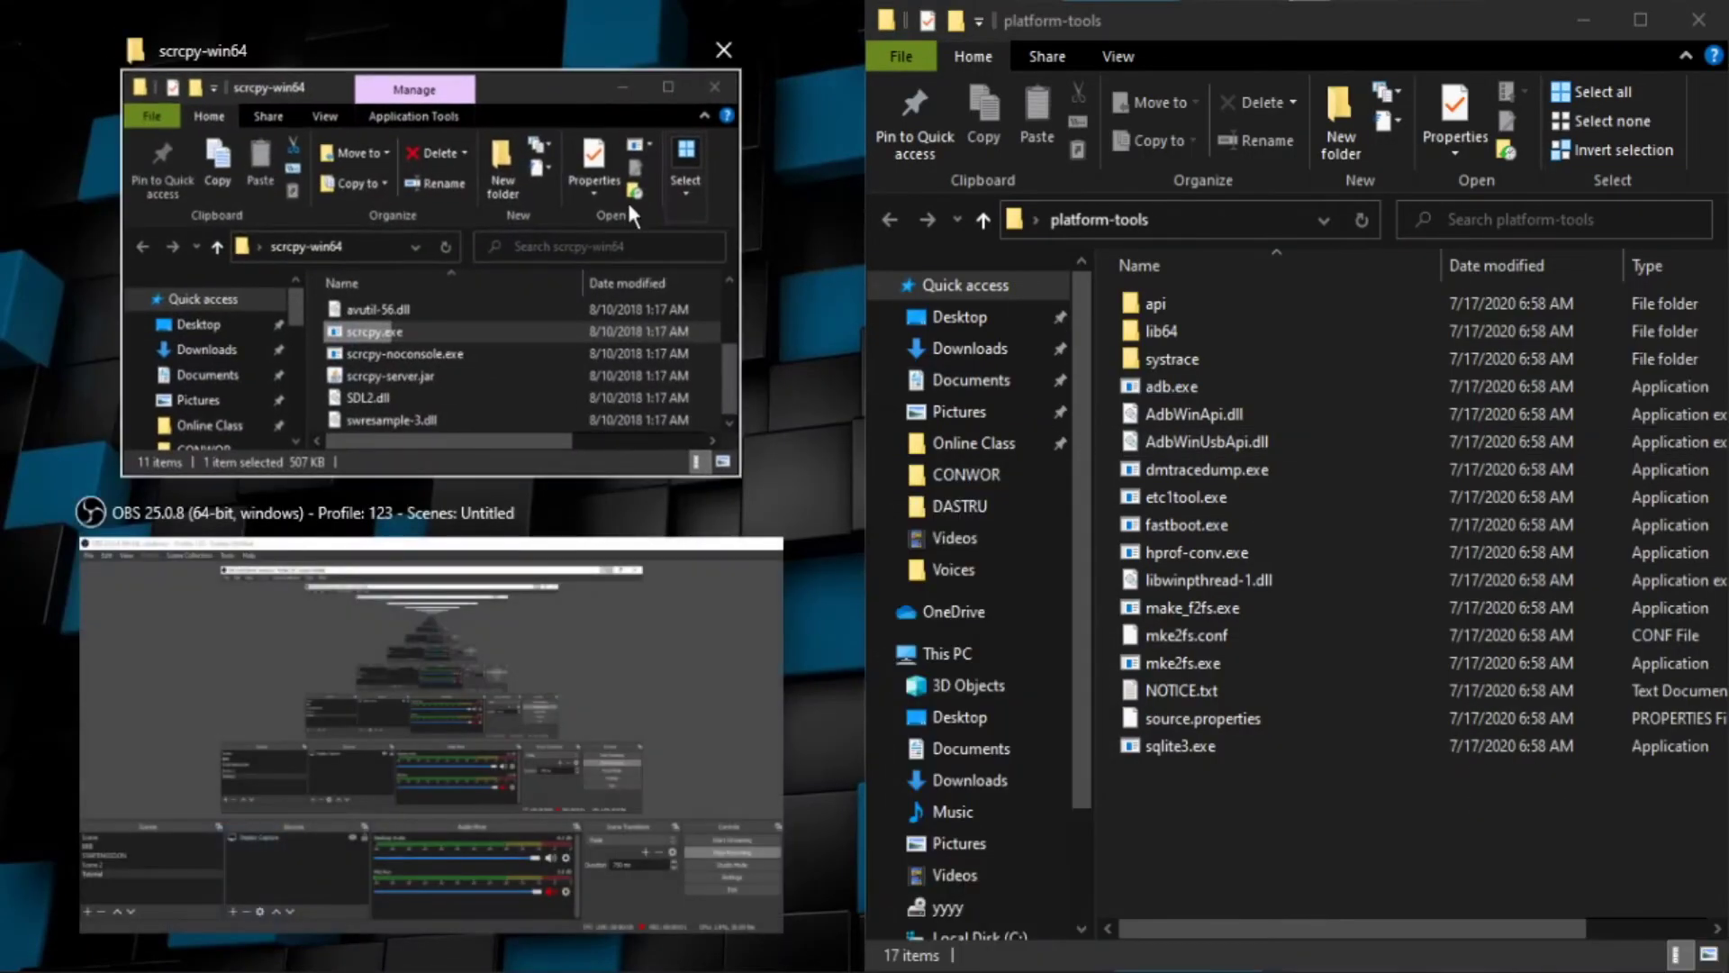
{"action": "left_click", "coordinate": [581, 244]}
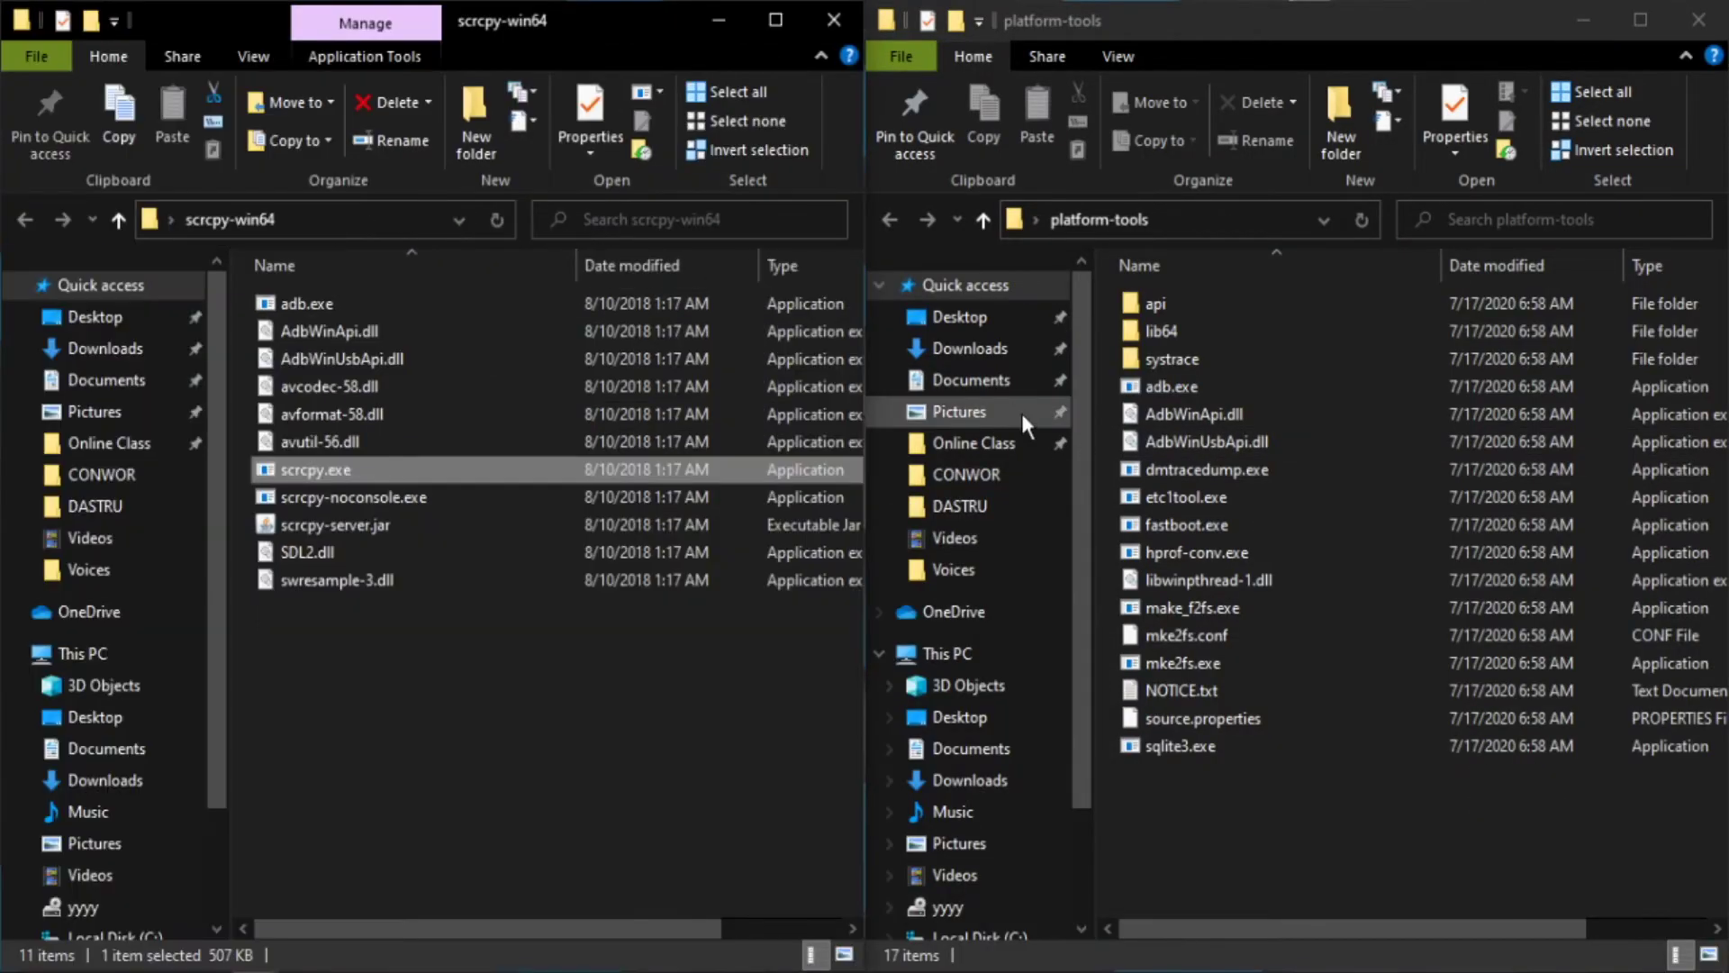
{"action": "double_click", "coordinate": [457, 473]}
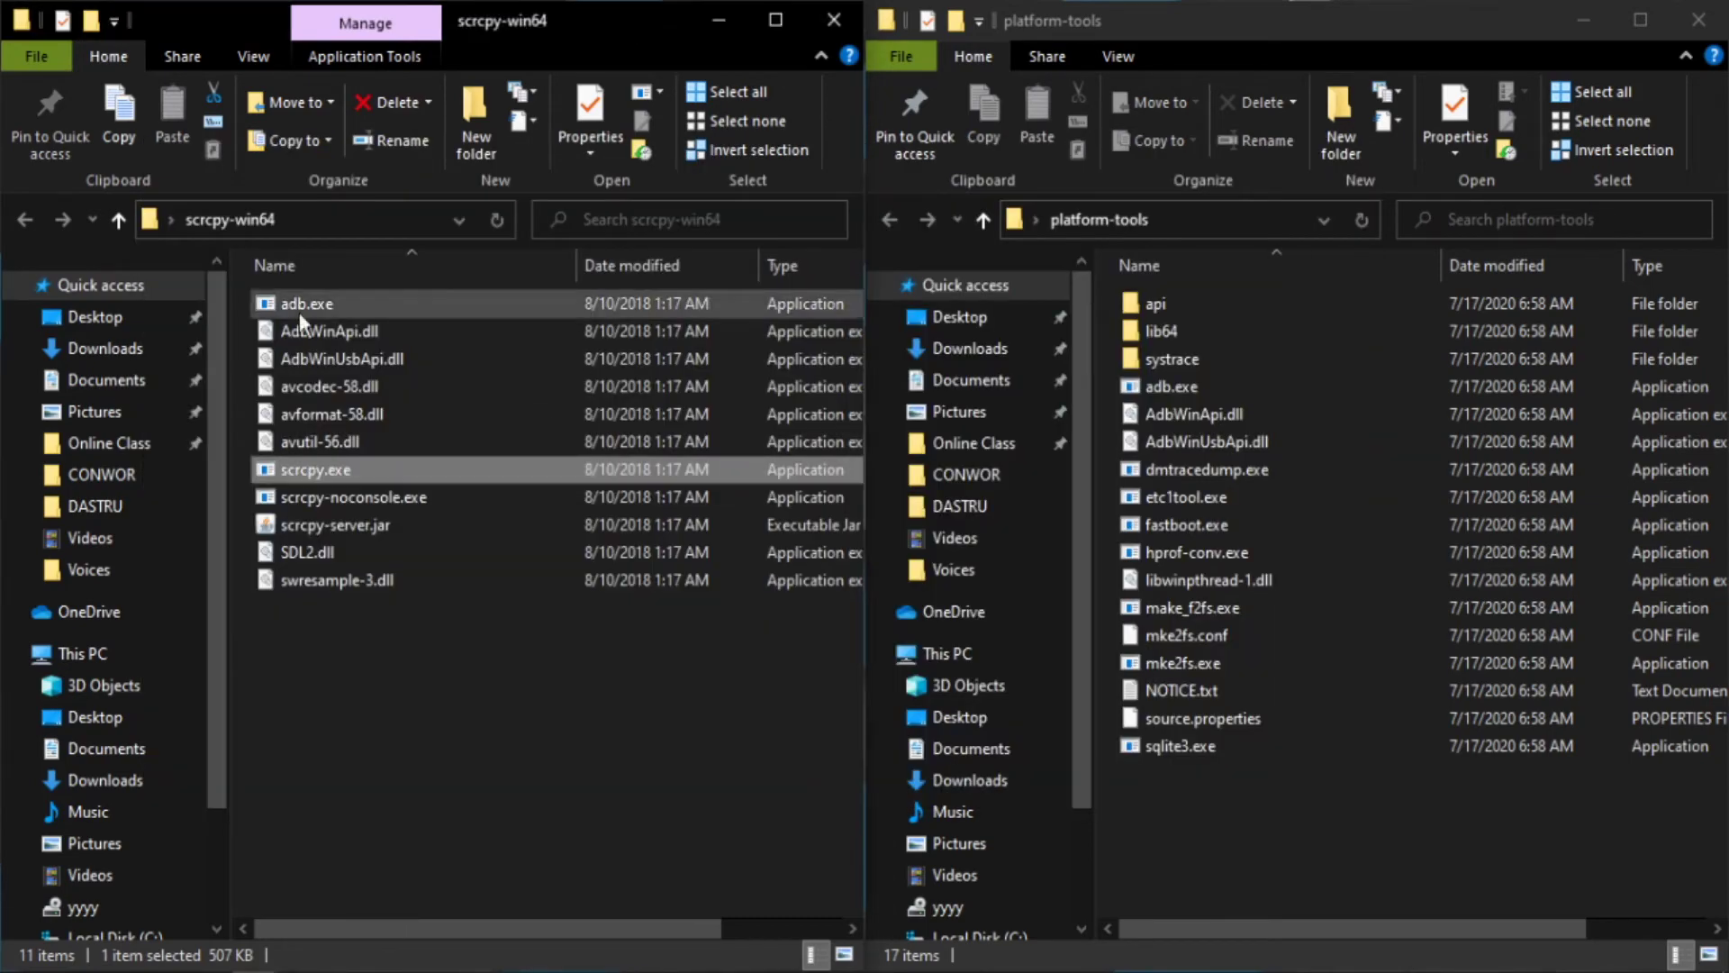
{"action": "double_click", "coordinate": [451, 479]}
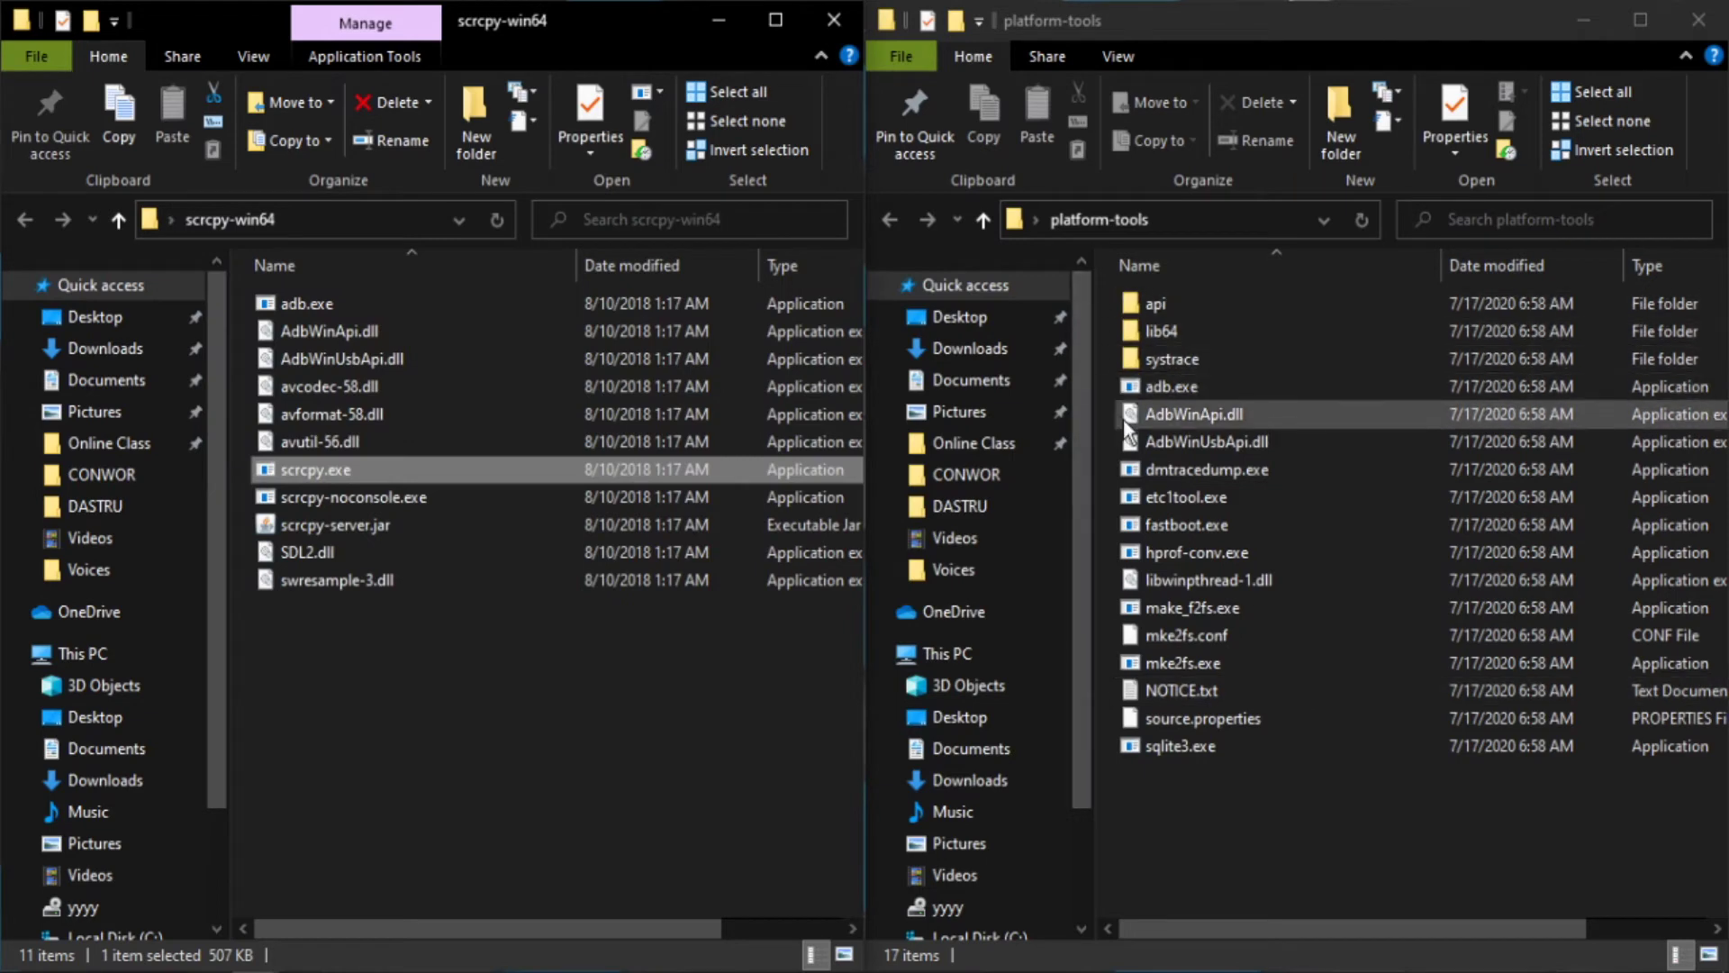
Step: Copy adb.exe, AdbWinApi.dll and AdbWinUsbApi.dll from platform-tools
{"action": "left_click", "coordinate": [1217, 393]}
{"action": "left_click", "coordinate": [1248, 433], "text": "shift"}
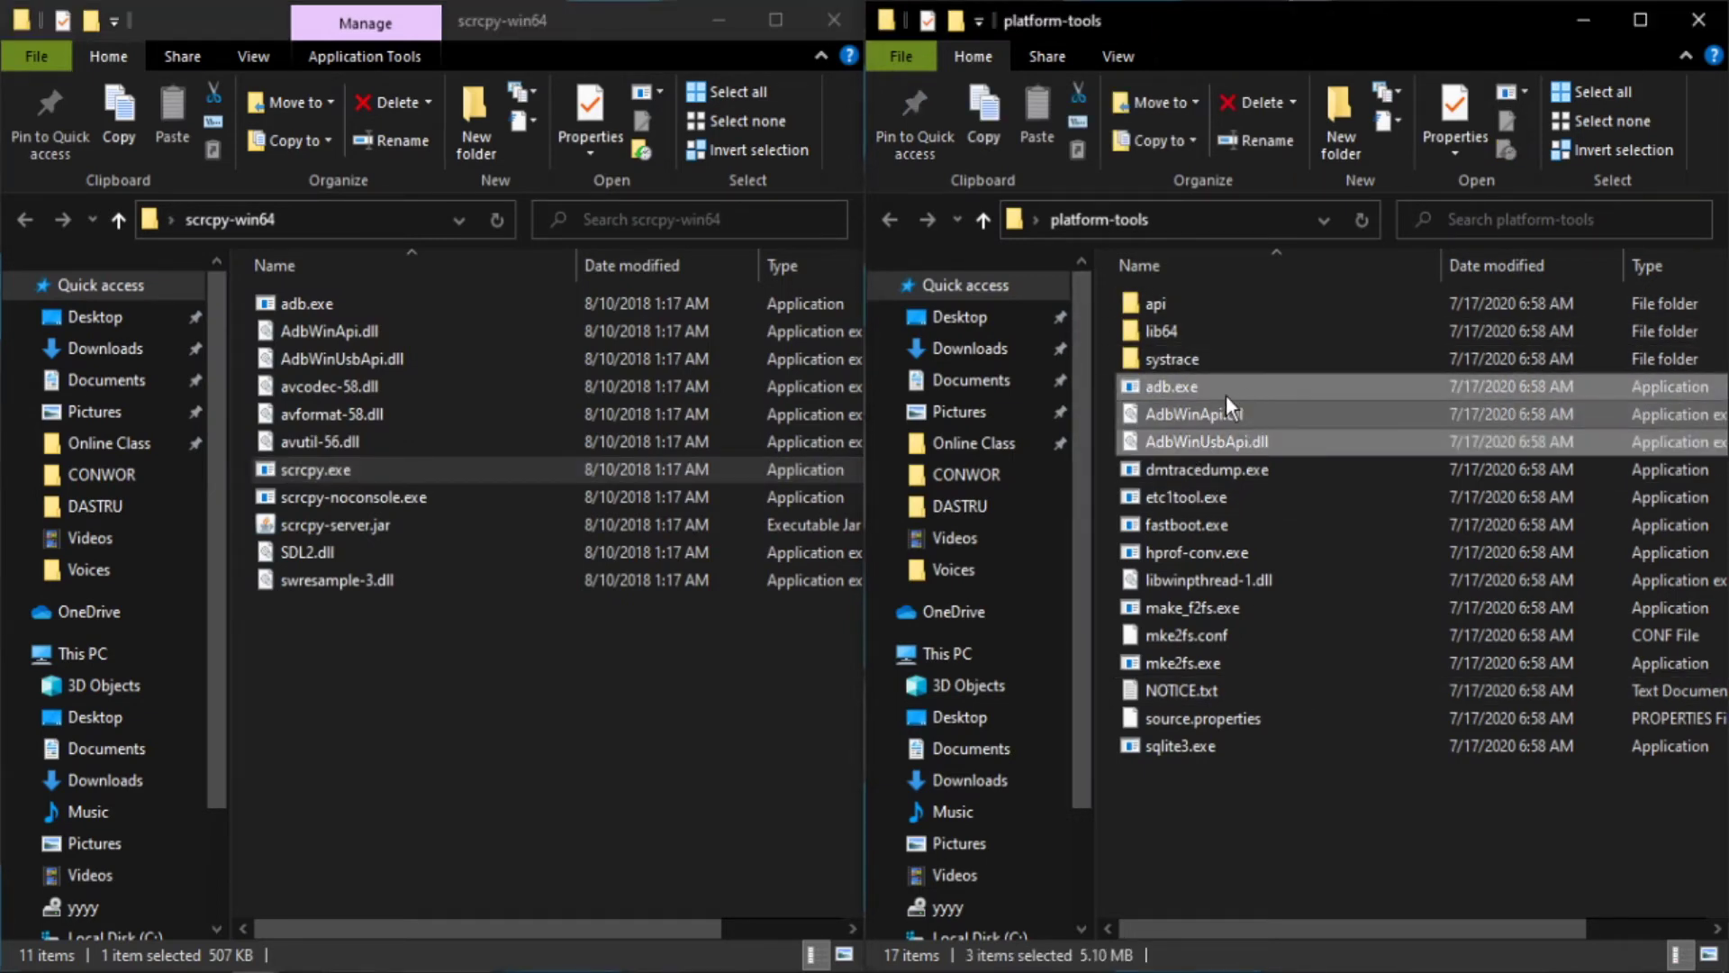
{"action": "right_click", "coordinate": [1274, 424]}
{"action": "left_click", "coordinate": [1323, 783]}
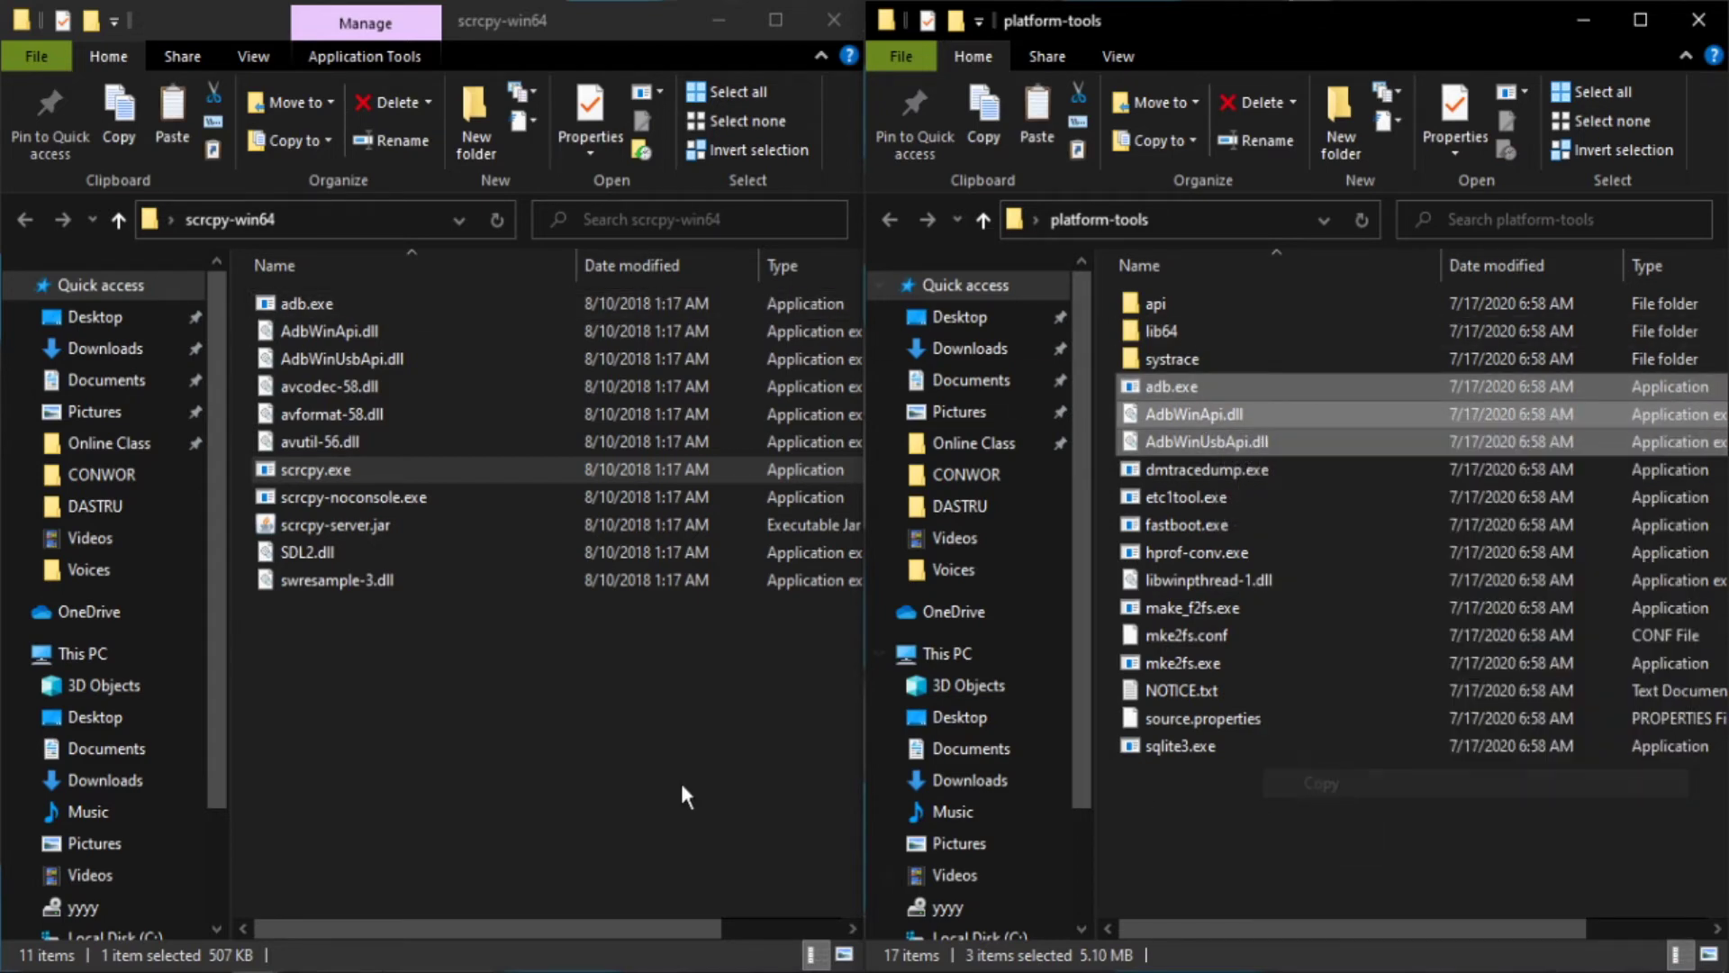
Step: Paste the three files into scrcpy-win64, replacing the existing copies
{"action": "left_click", "coordinate": [602, 768]}
{"action": "right_click", "coordinate": [603, 768]}
{"action": "left_click", "coordinate": [702, 558]}
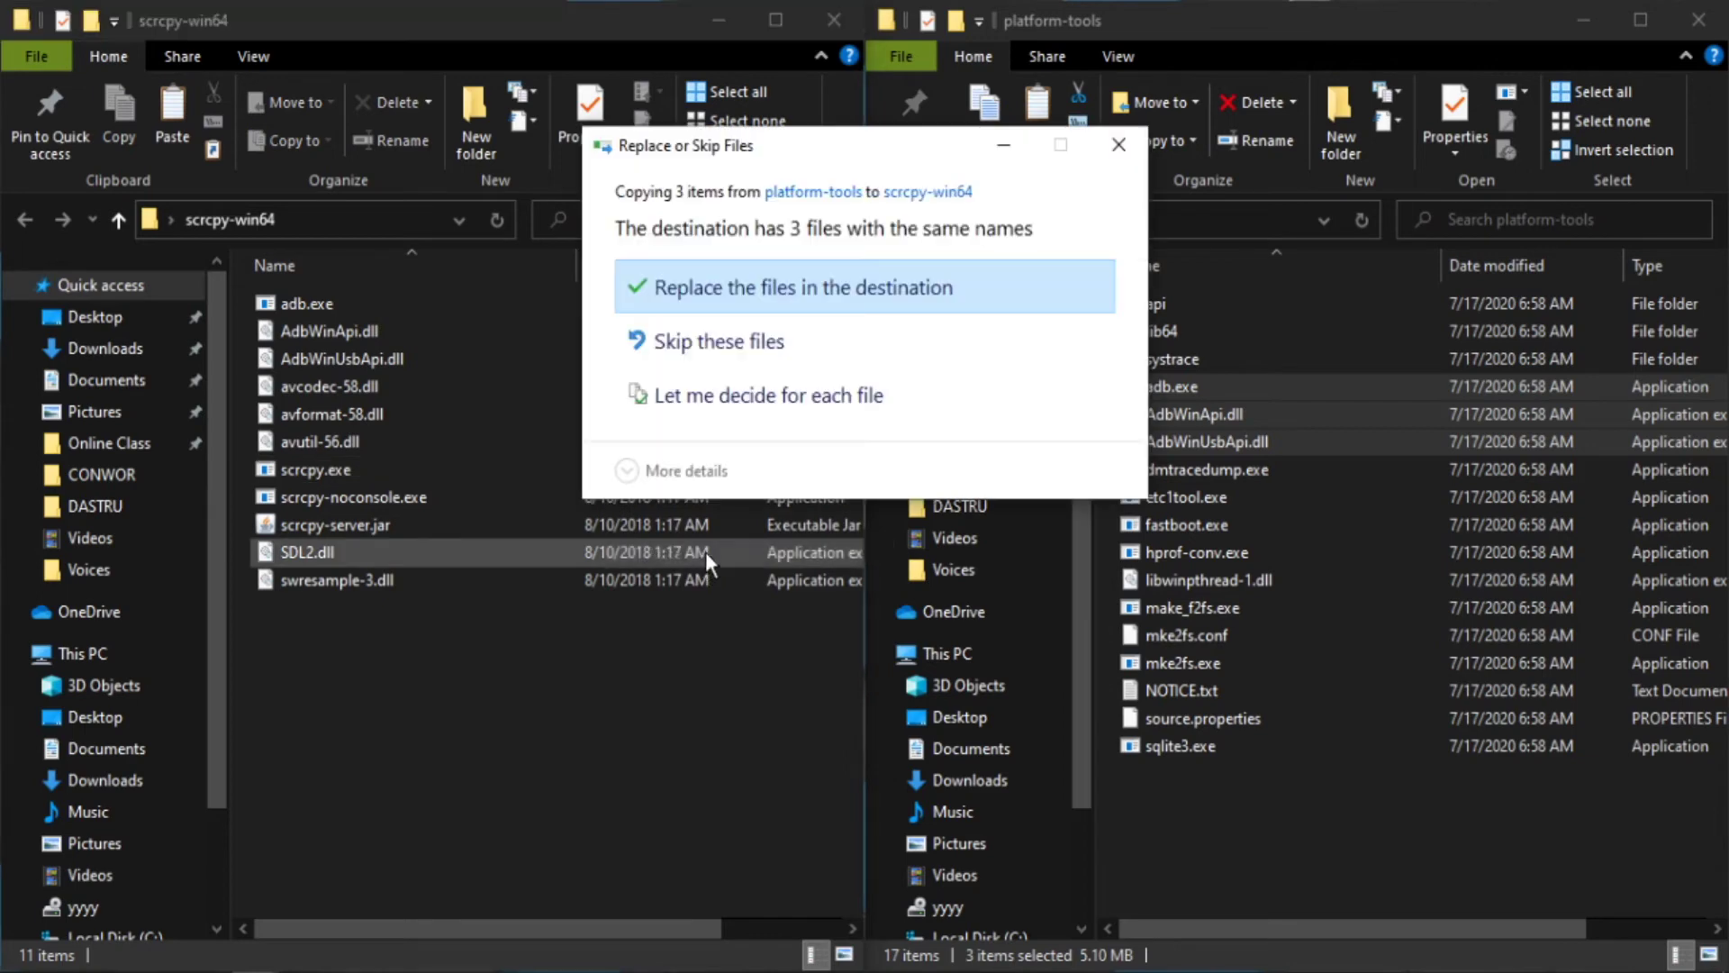
{"action": "left_click", "coordinate": [880, 286]}
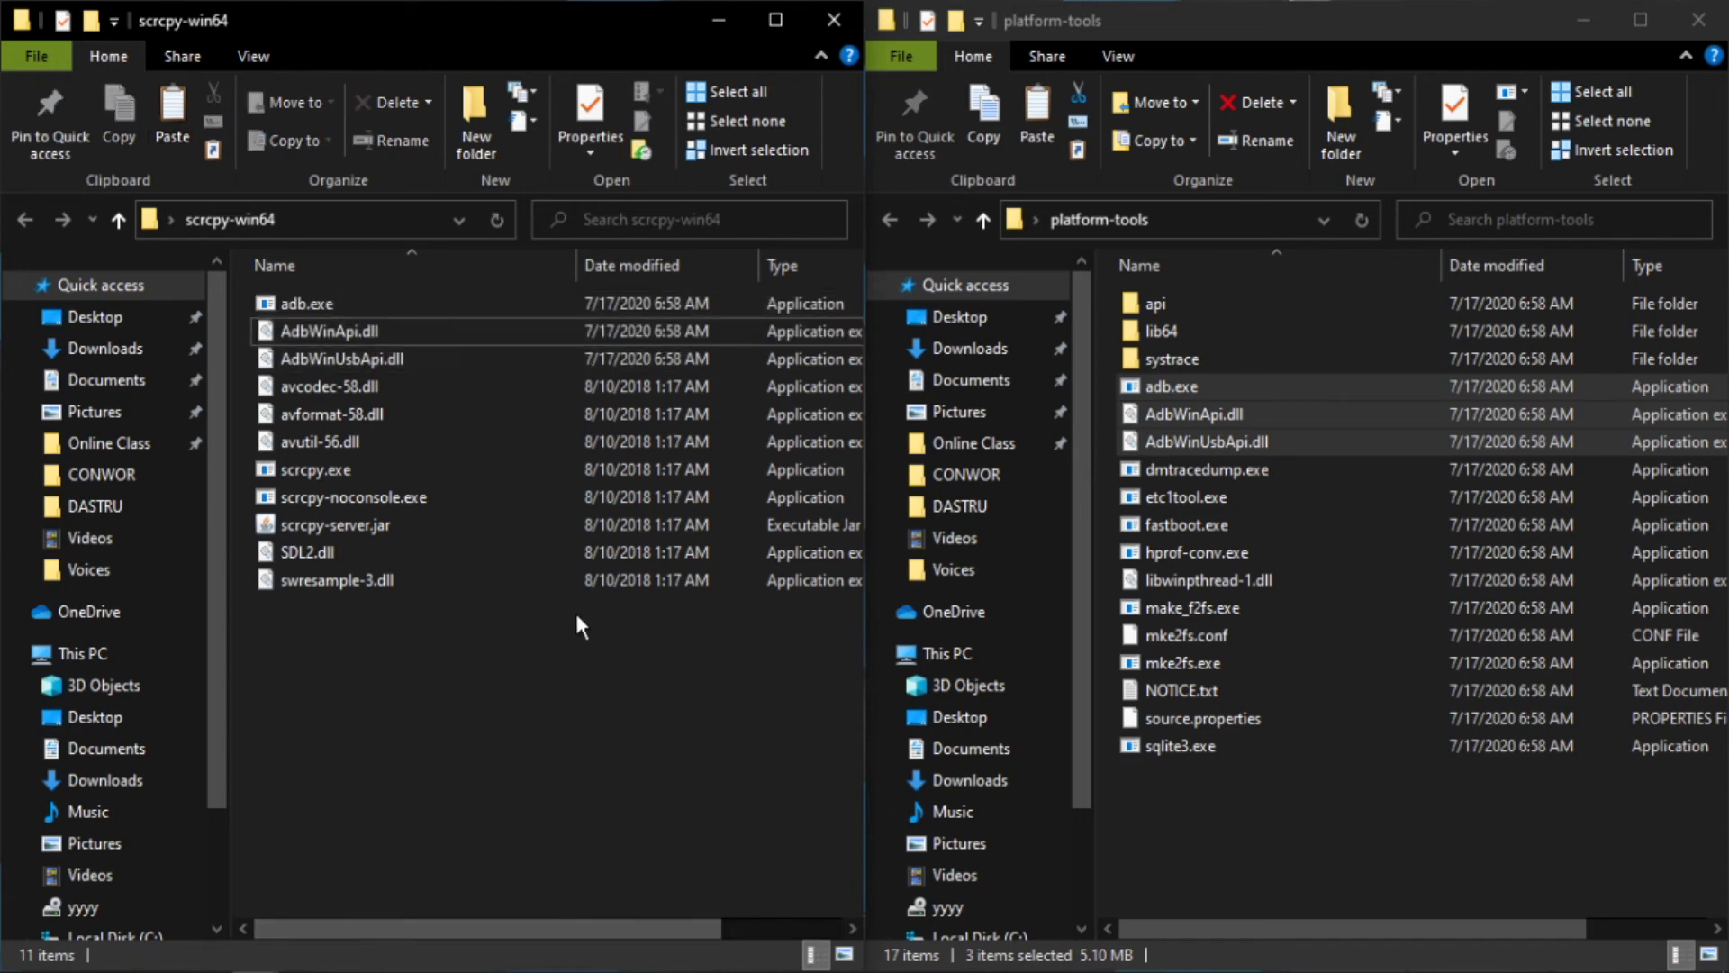
Step: Relaunch scrcpy.exe to mirror the ATU-L22 phone and nudge its window up-left
{"action": "double_click", "coordinate": [446, 473]}
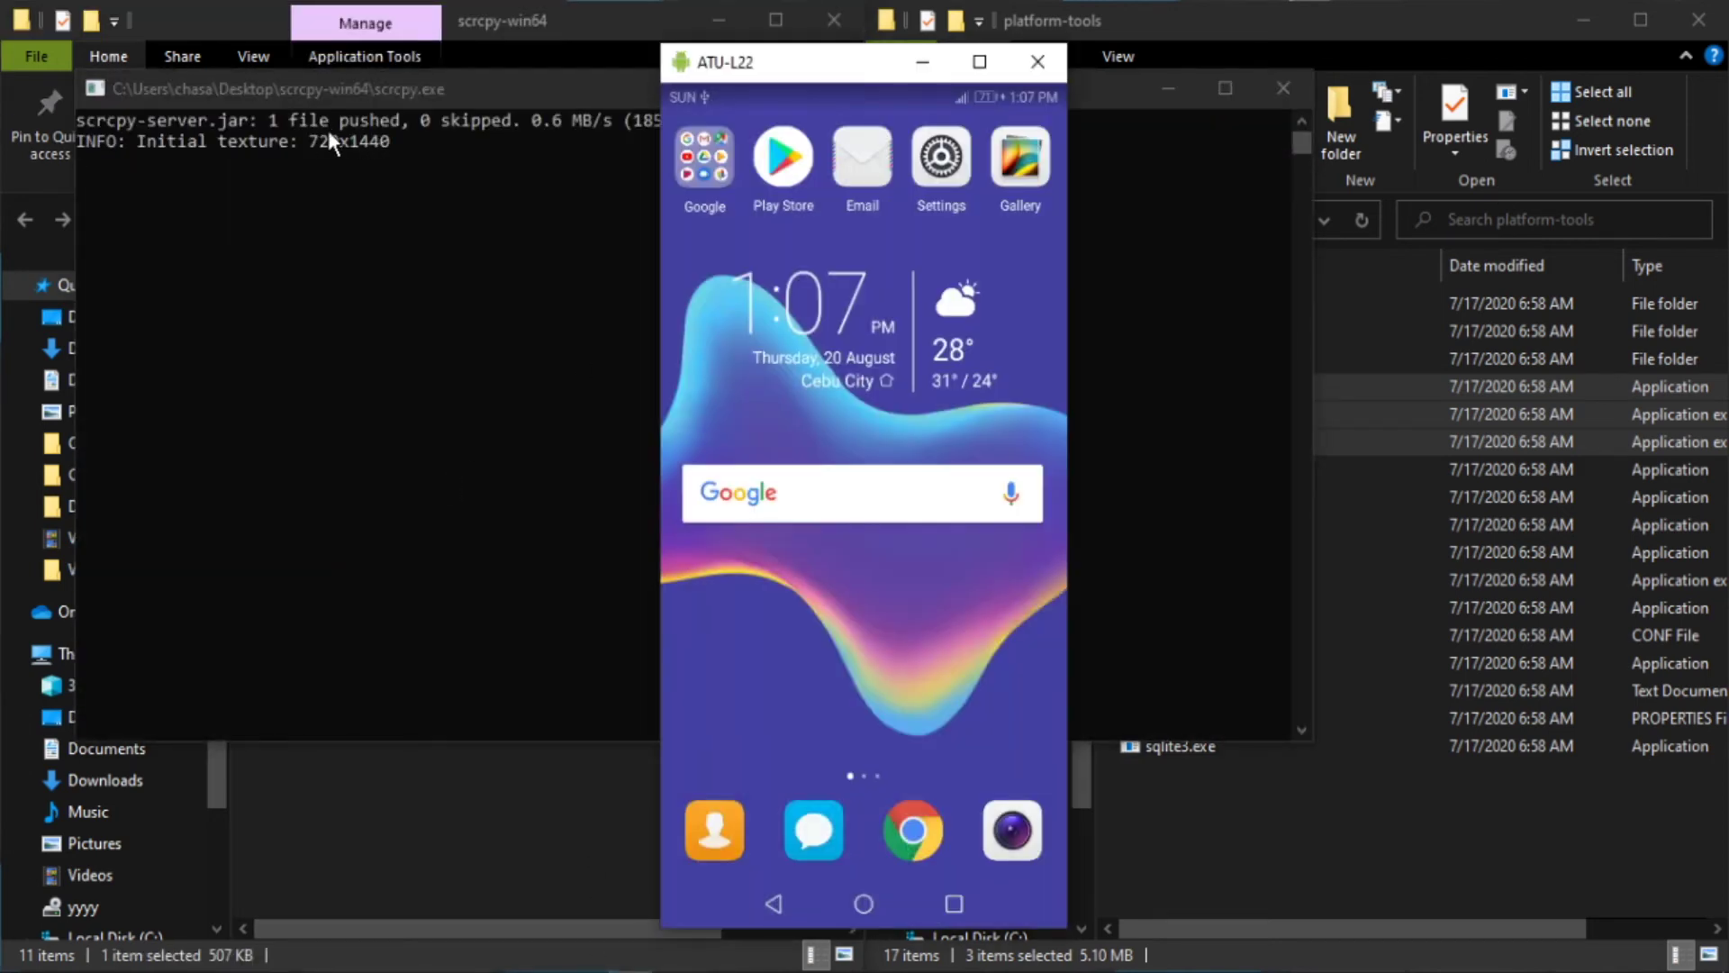
{"action": "left_click_drag", "start_coordinate": [856, 67], "coordinate": [813, 62]}
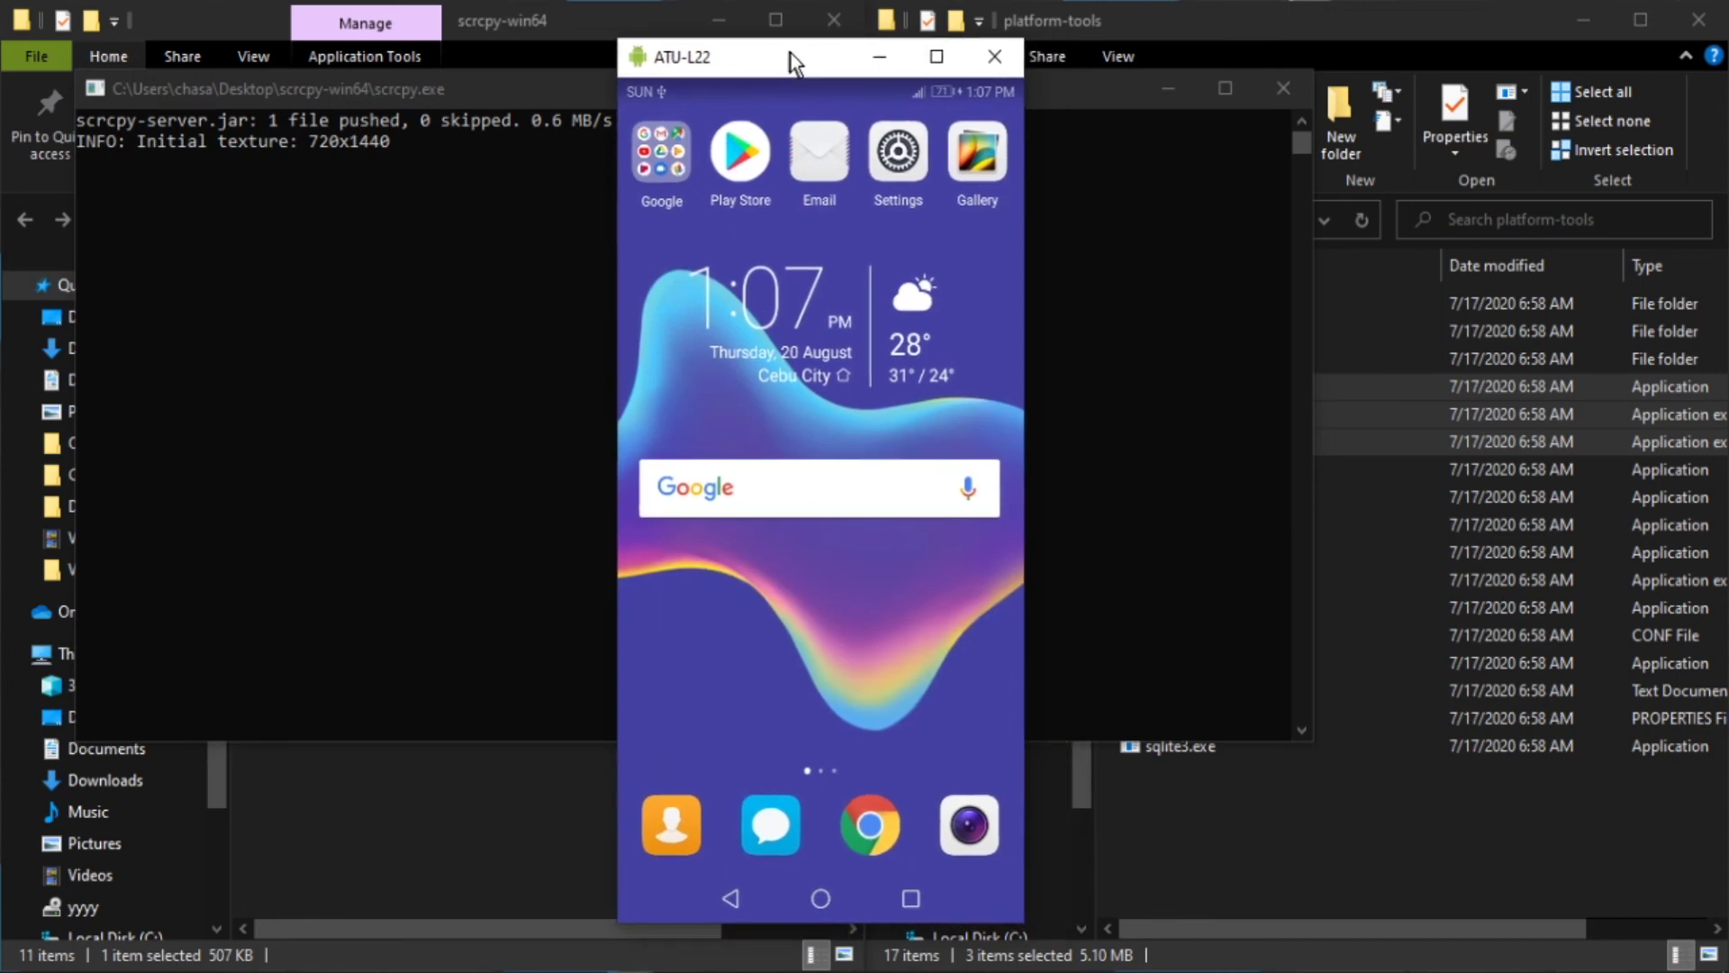